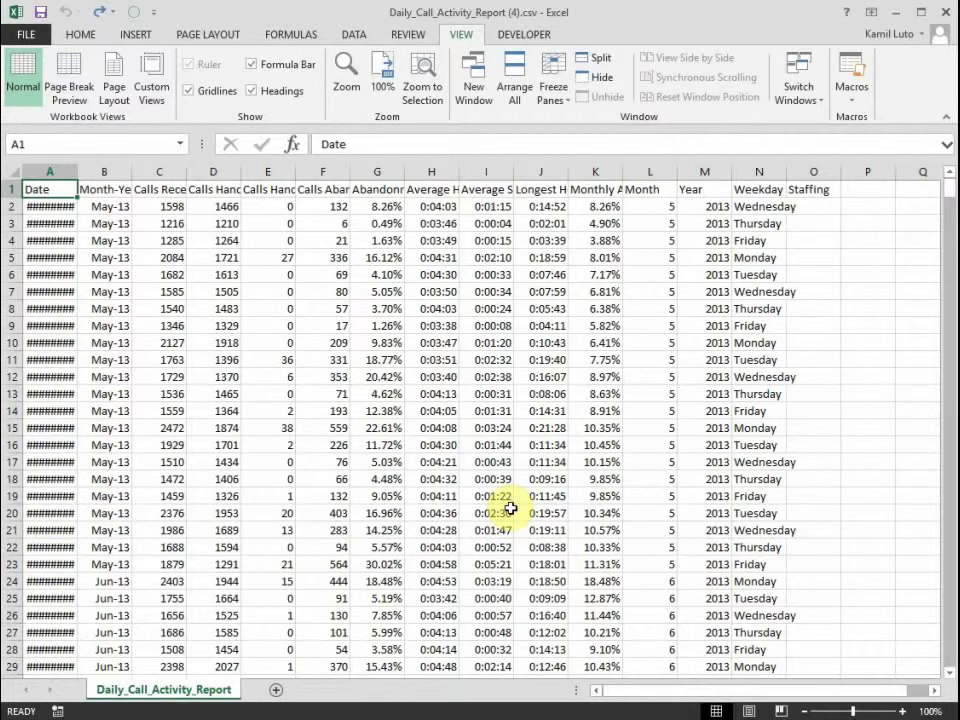
key("alt+Tab")
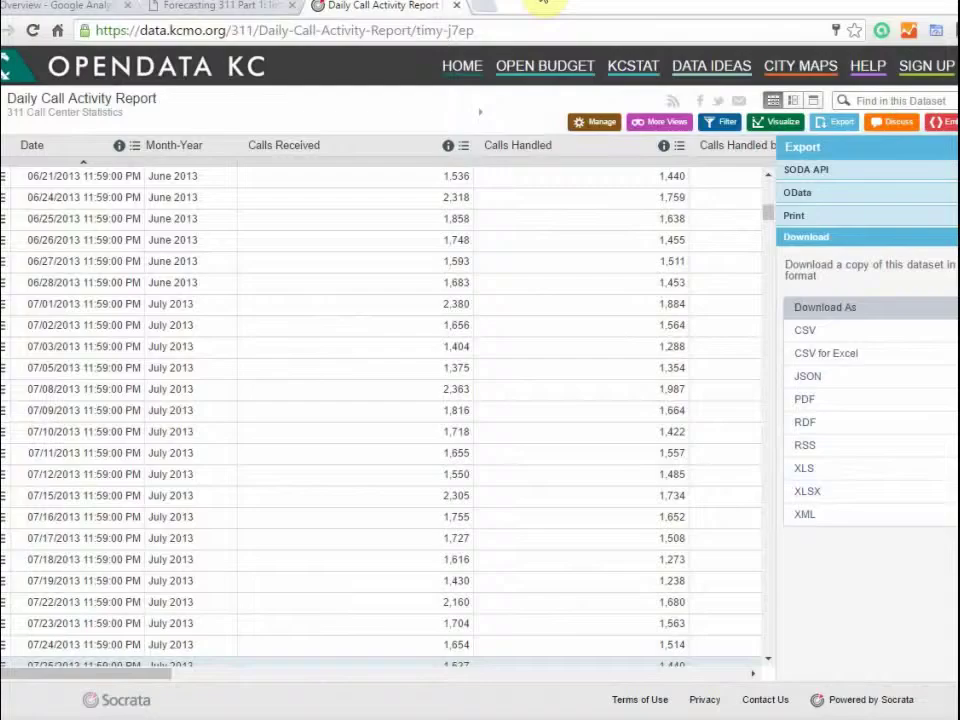
left_click(214, 10)
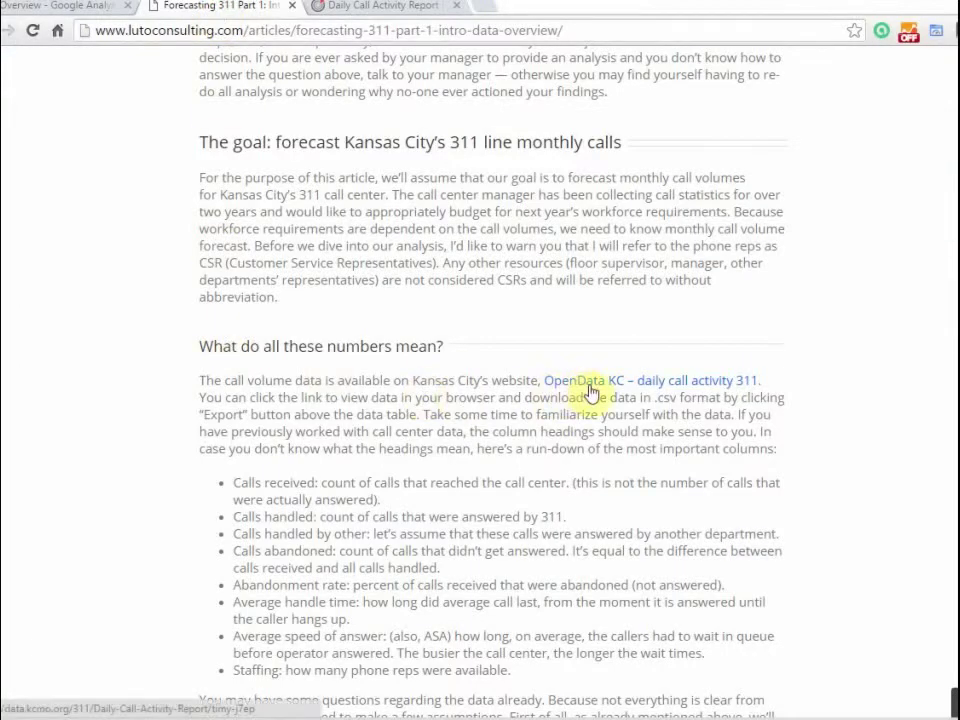
left_click(379, 10)
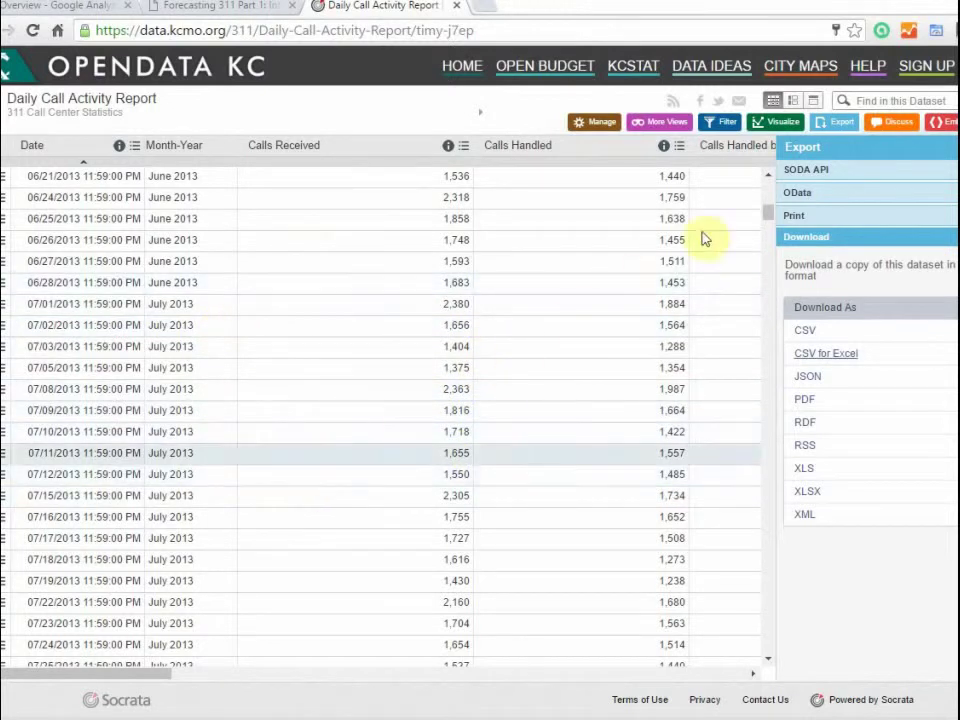
left_click(843, 125)
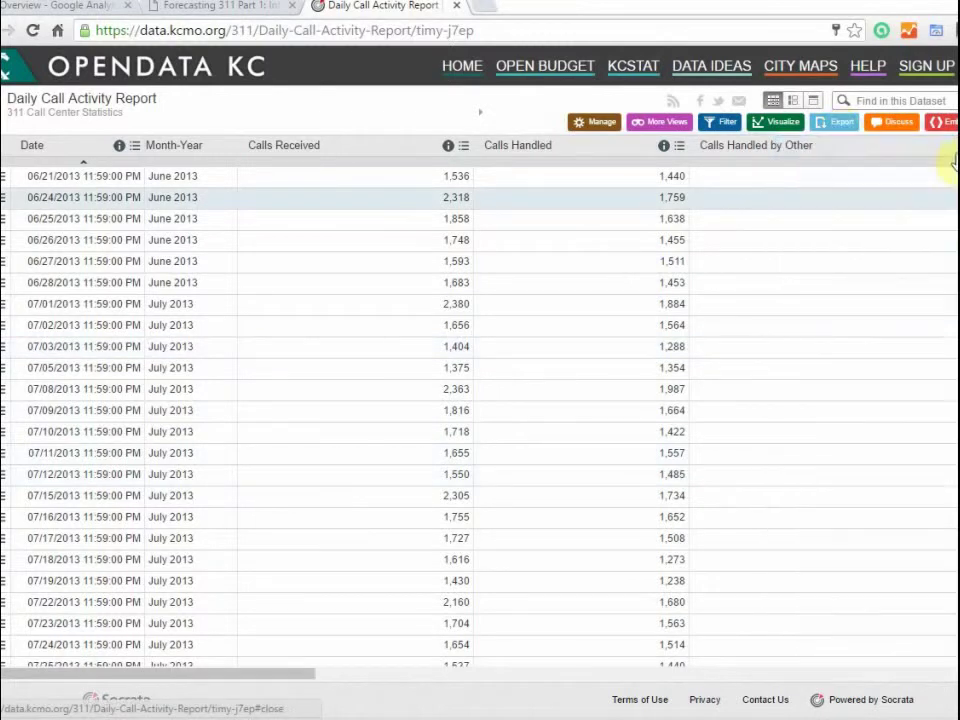
left_click(832, 128)
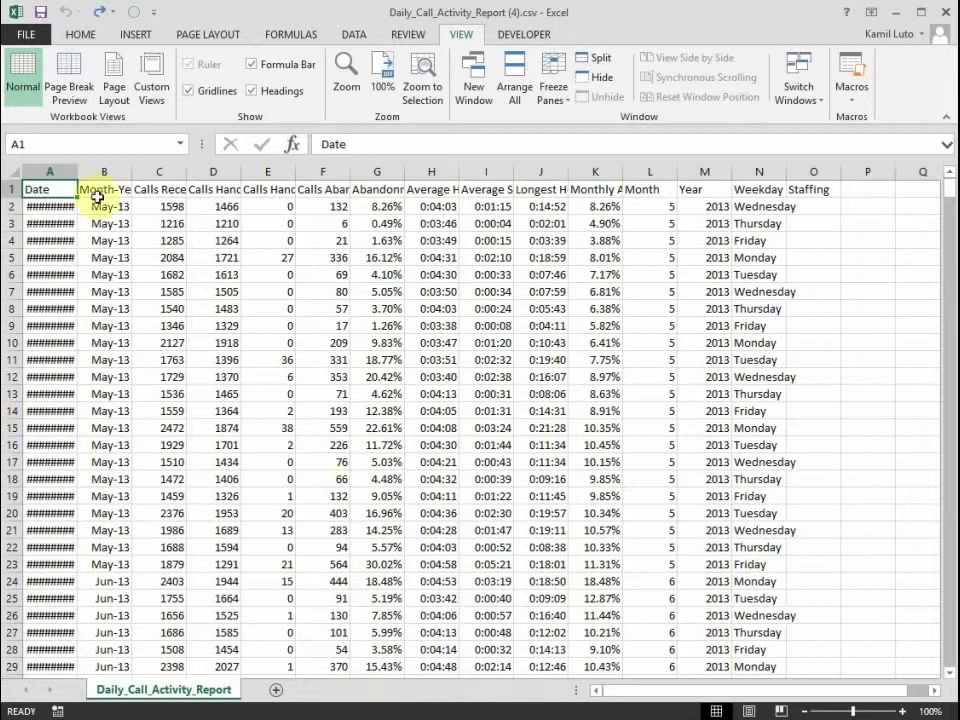
Select row 2, the first day's call record (5/1/2013), in Daily_Call_Activity_Report.csv
left_click(14, 206)
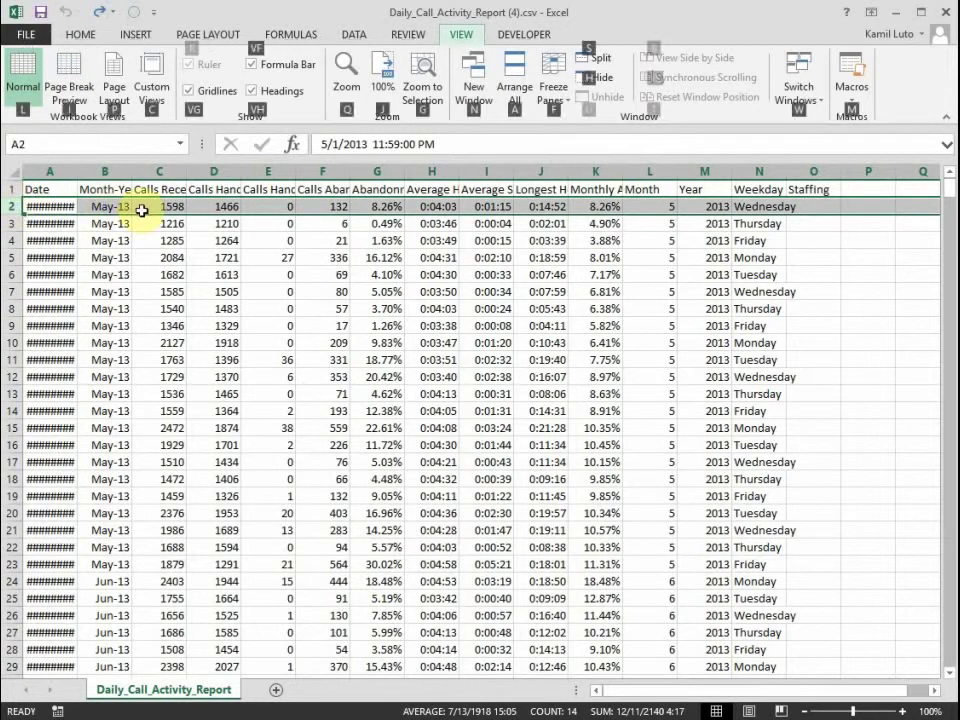
Turn on filtering for the call data's header row
left_click(262, 257)
left_click(350, 34)
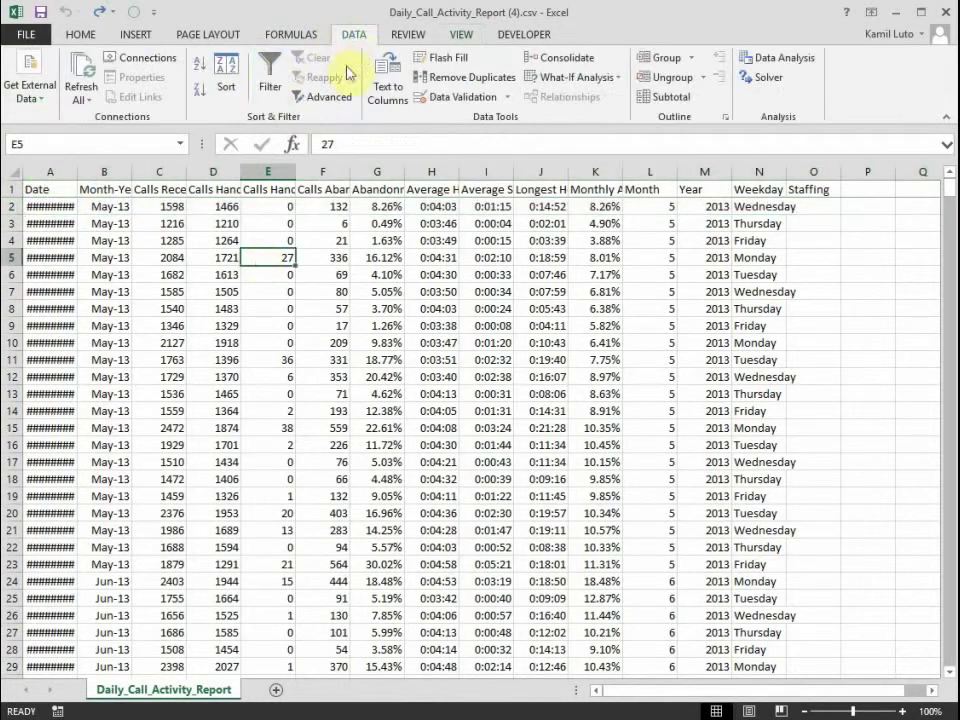
left_click(268, 76)
AutoFit columns A through O, Date to Staffing, so full dates and headers display
left_click(541, 394)
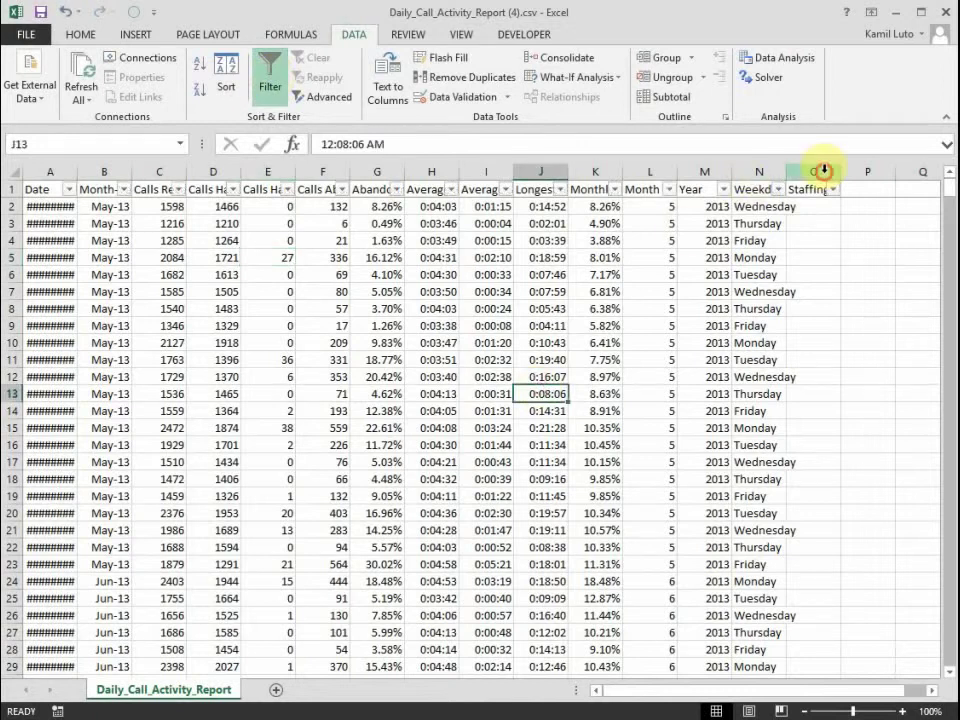
left_click_drag(820, 172, 48, 172)
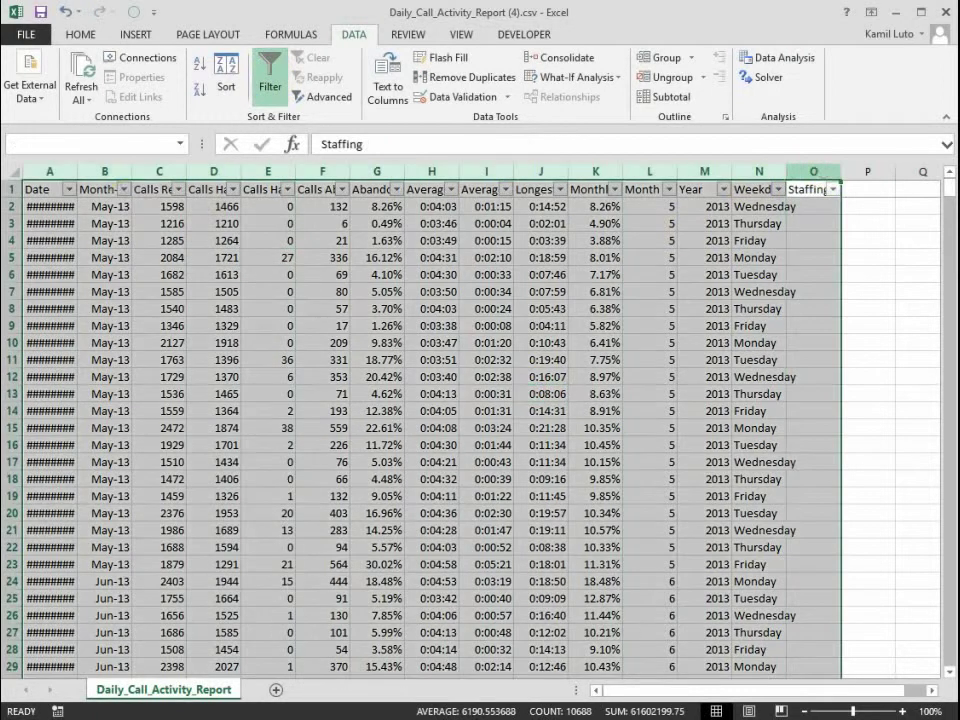
double_click(129, 164)
left_click(214, 310)
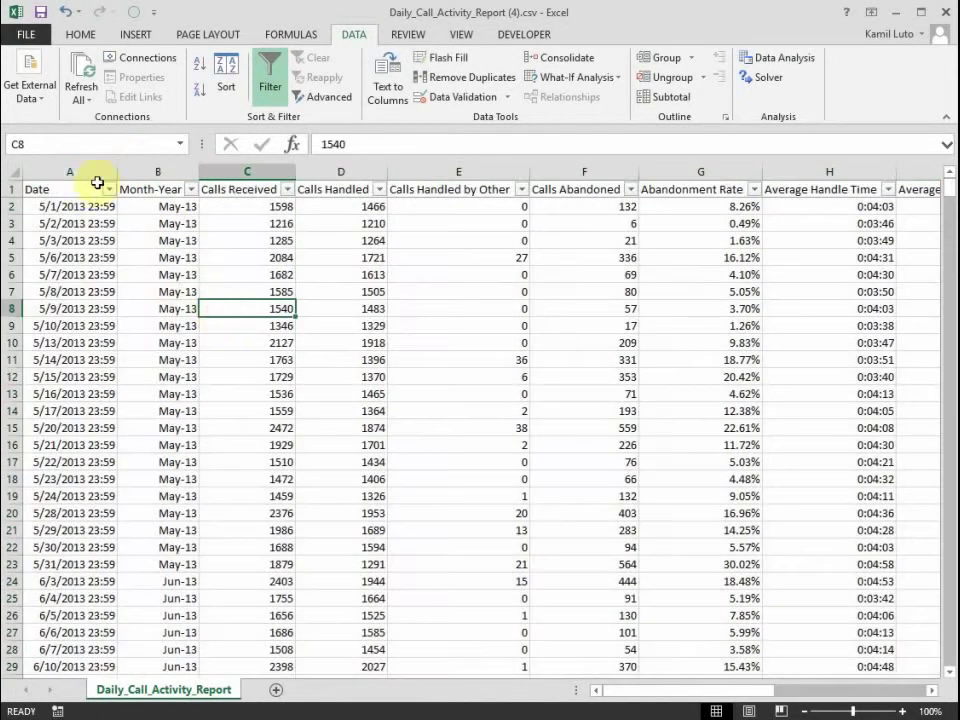
left_click(60, 193)
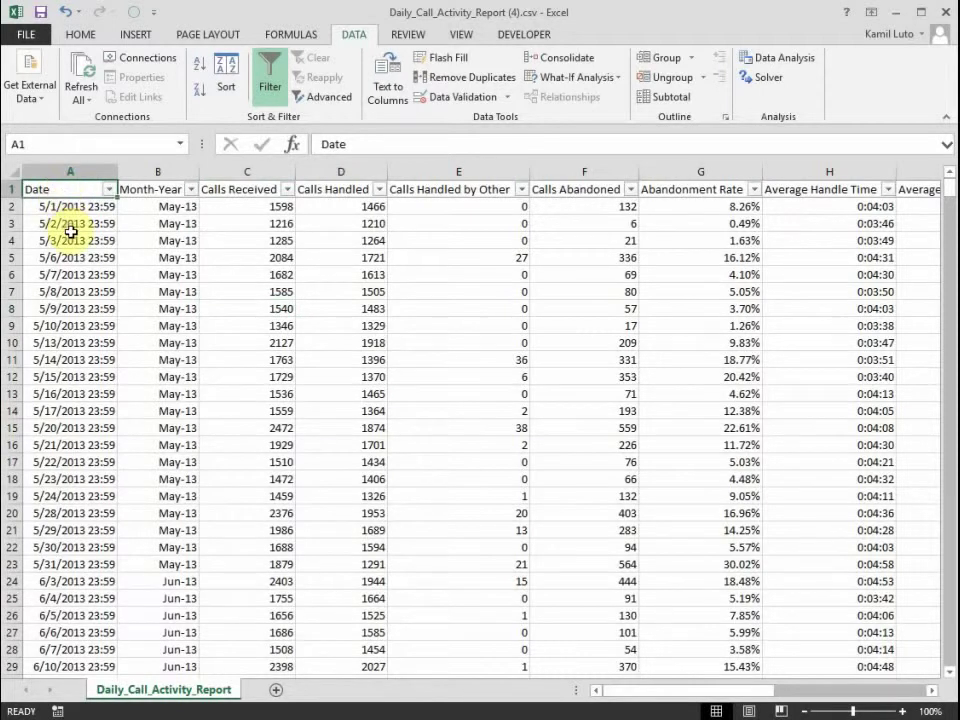
left_click(70, 171)
left_click(70, 325)
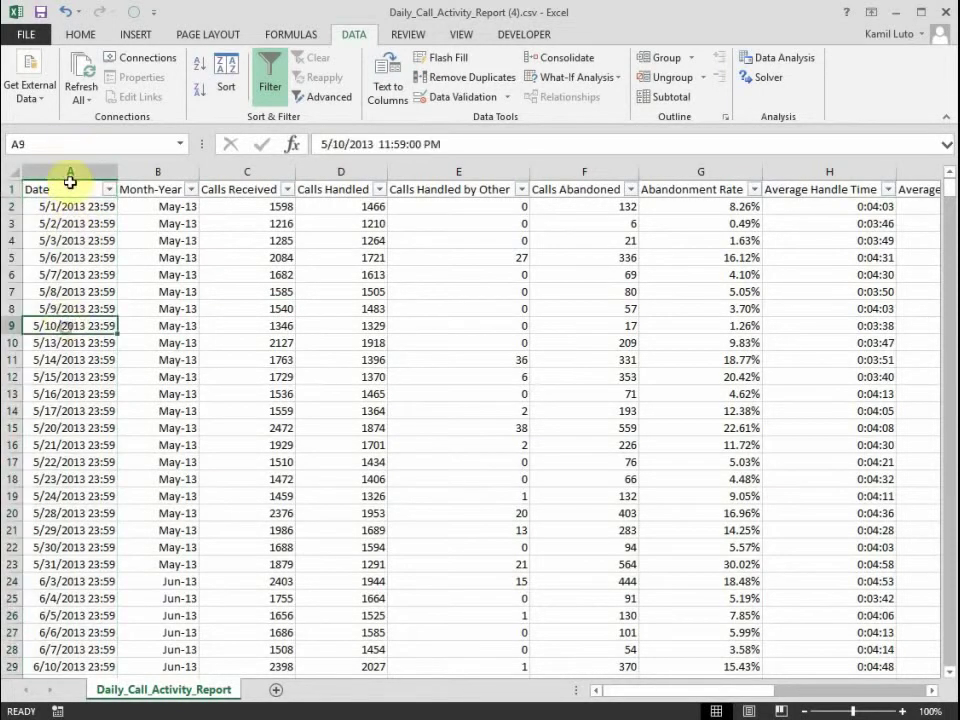
left_click(74, 279)
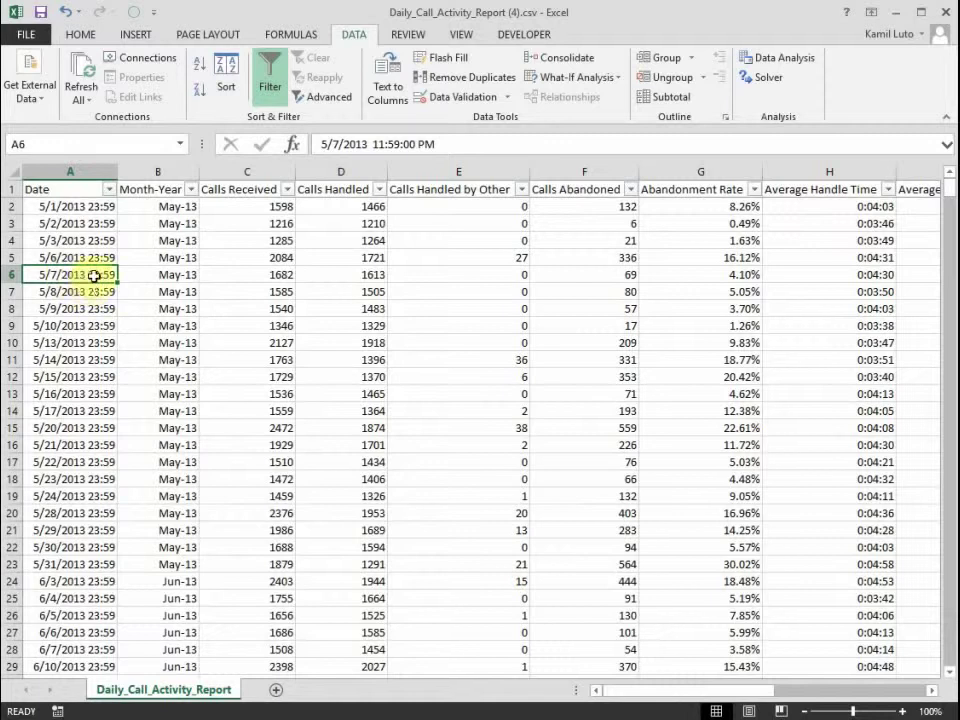
left_click(12, 274)
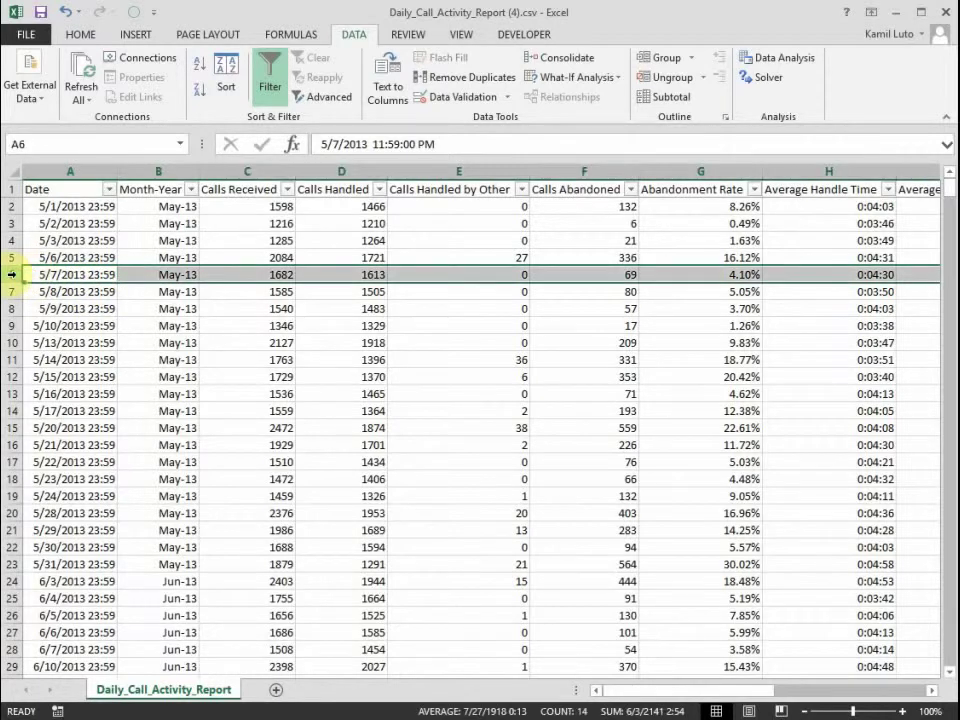
left_click(103, 285)
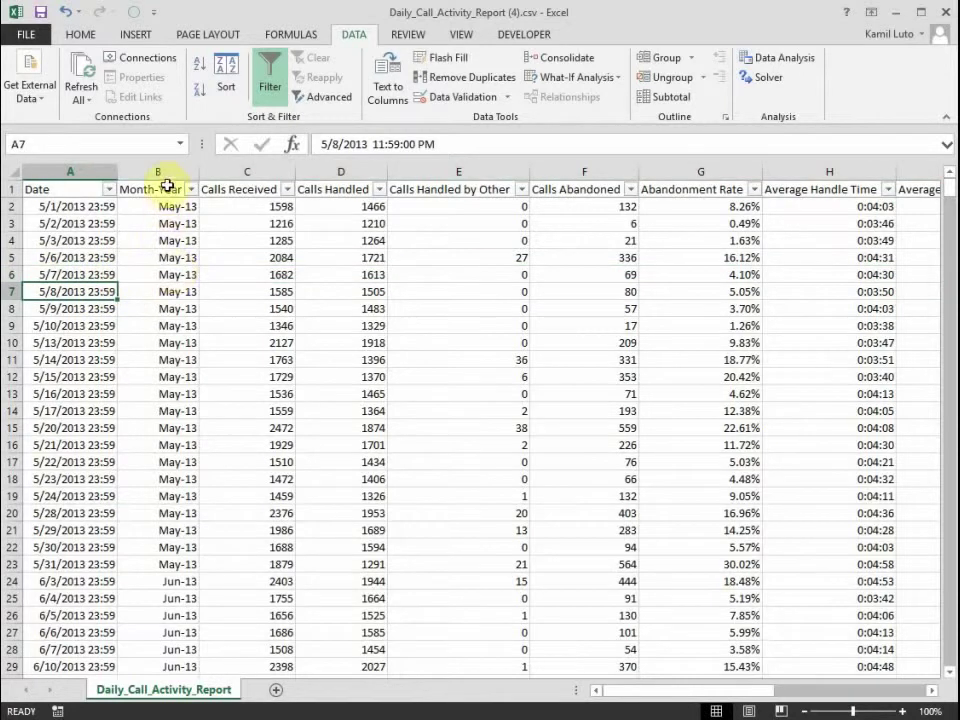
left_click(143, 312)
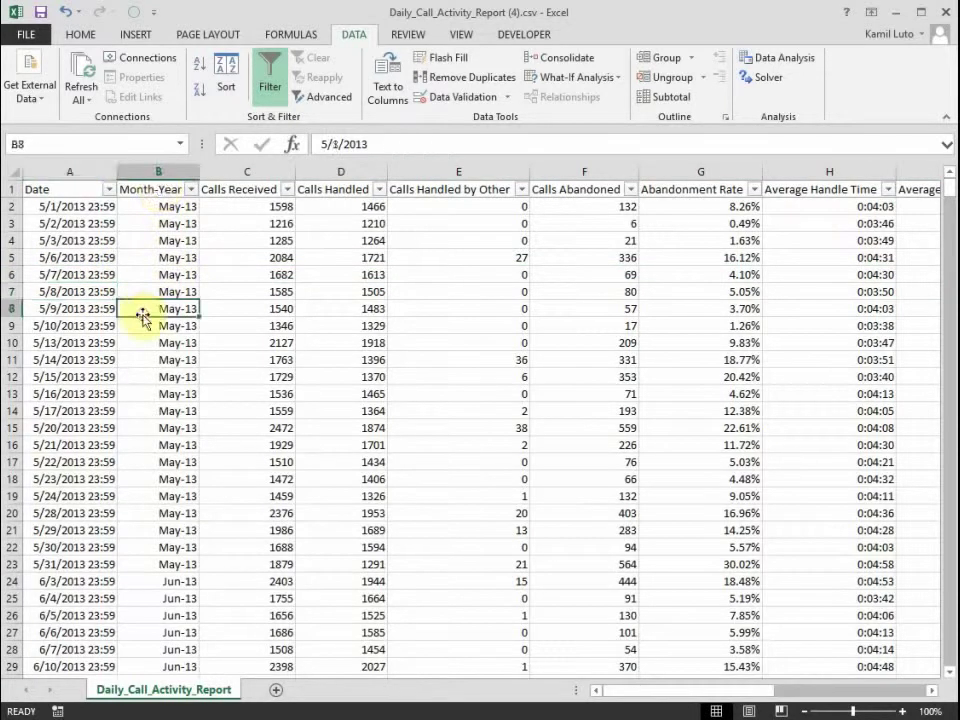
left_click_drag(157, 283, 156, 377)
left_click(120, 320)
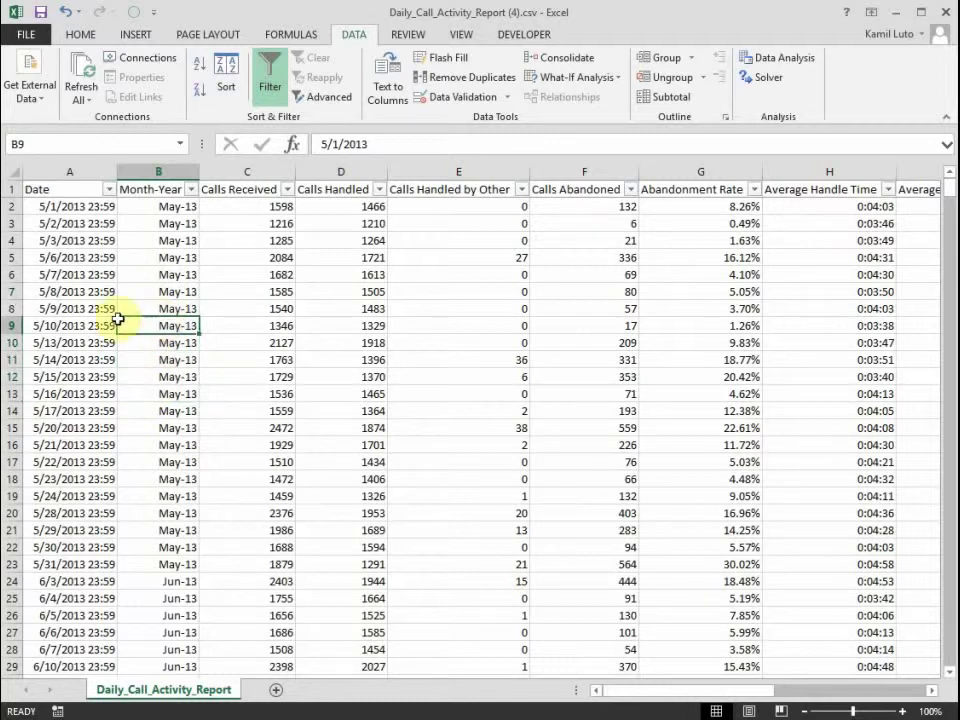
left_click(68, 326)
left_click(146, 322)
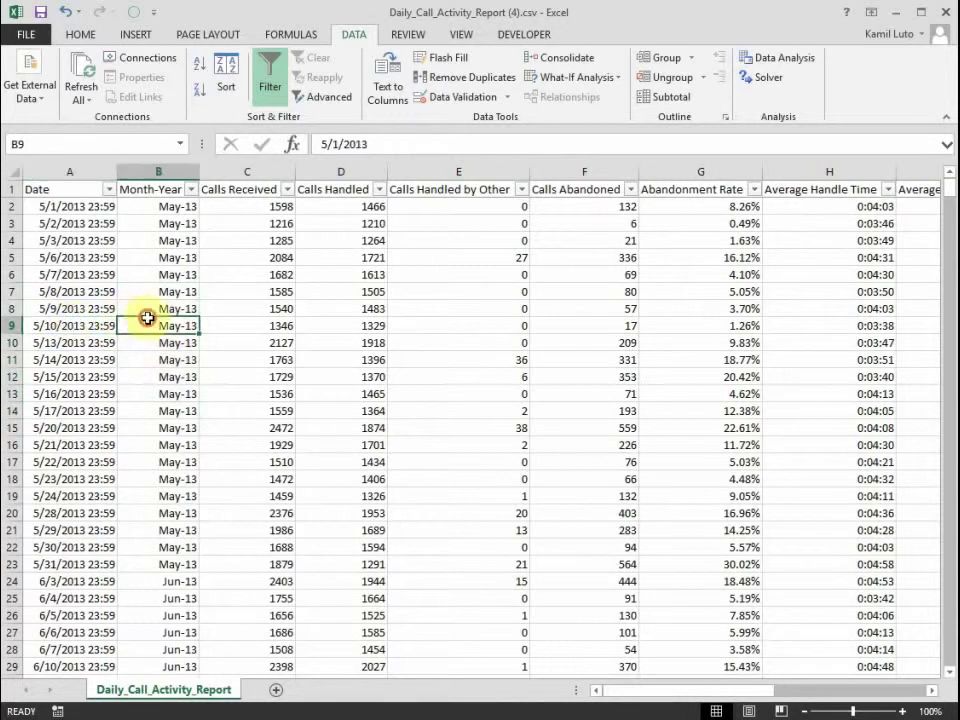
Delete the Month-Year column in column B
right_click(157, 171)
left_click(179, 311)
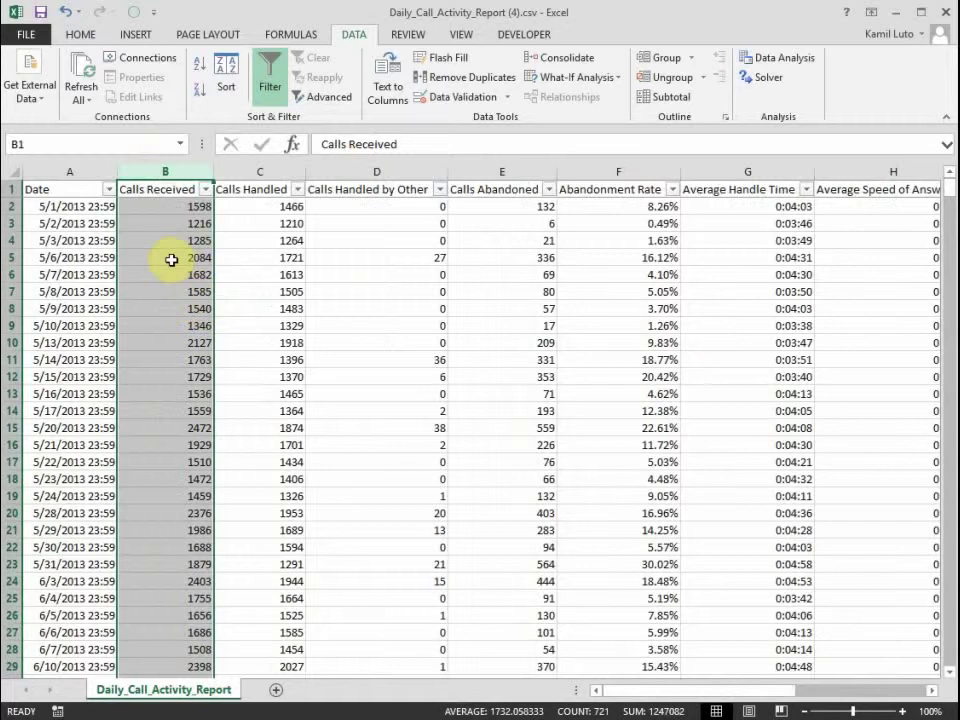
left_click(171, 260)
Review the Calls Received column, including the value 1585, and the Calls Handled header
left_click(156, 192)
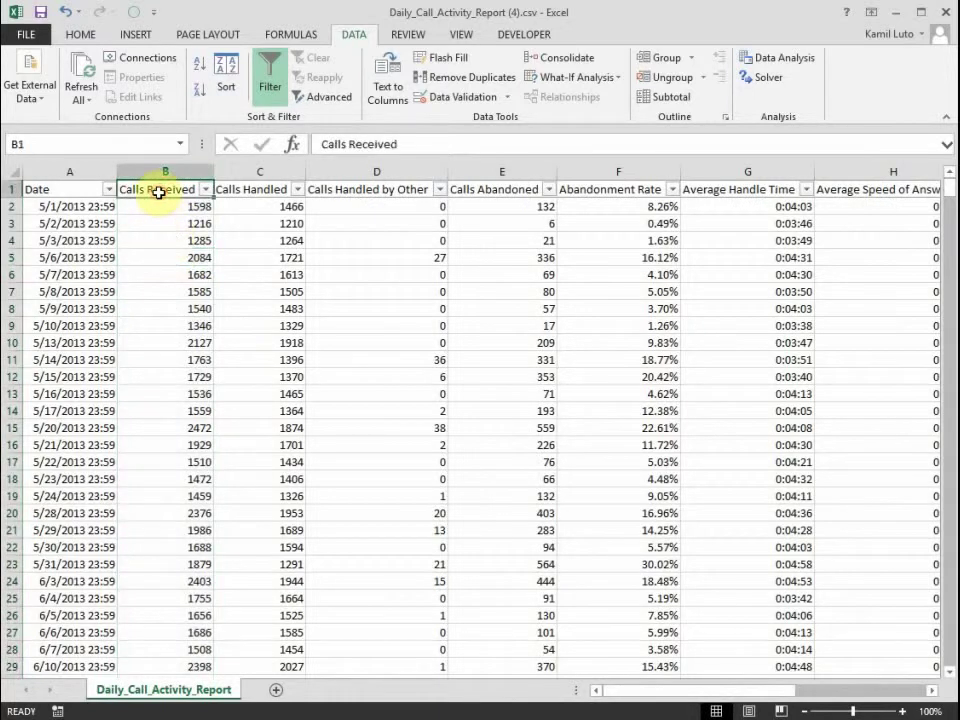
left_click(167, 293)
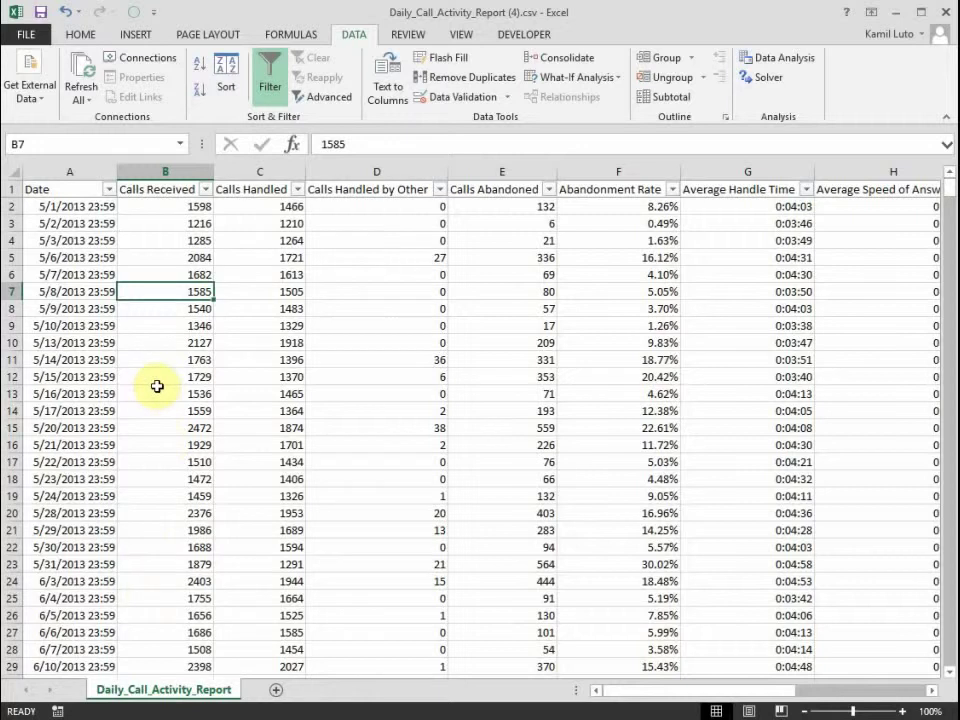
left_click(277, 193)
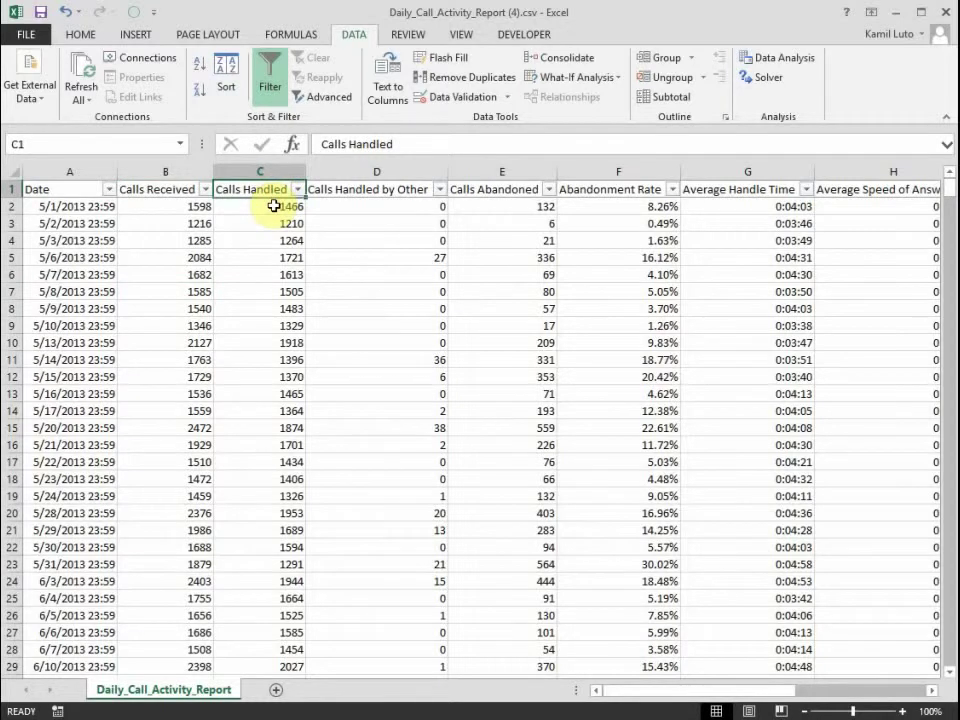
left_click(372, 196)
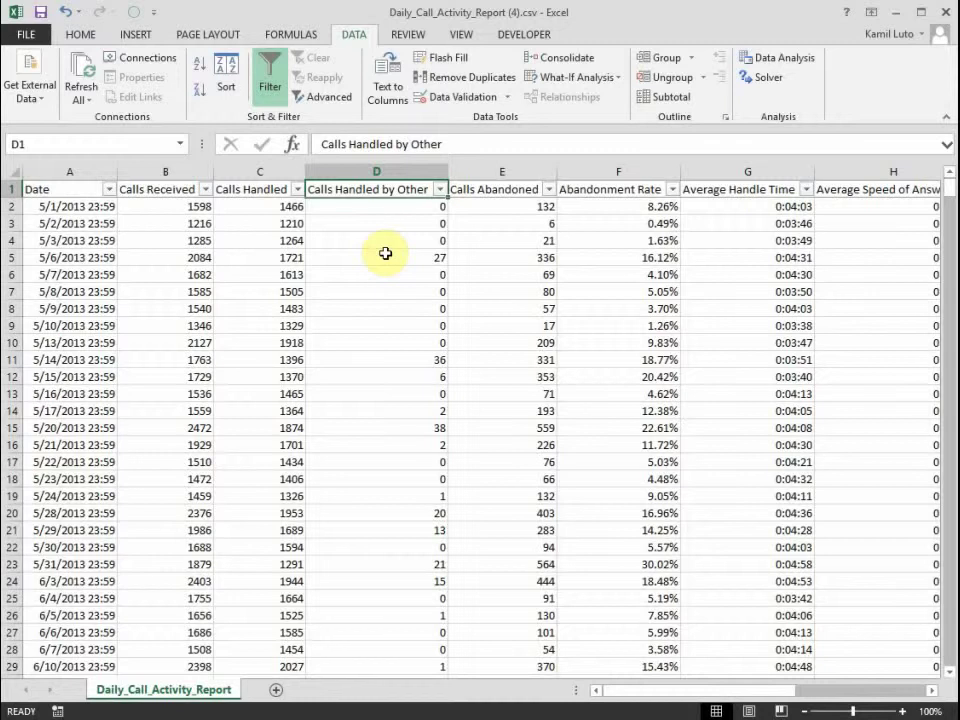
left_click(385, 253)
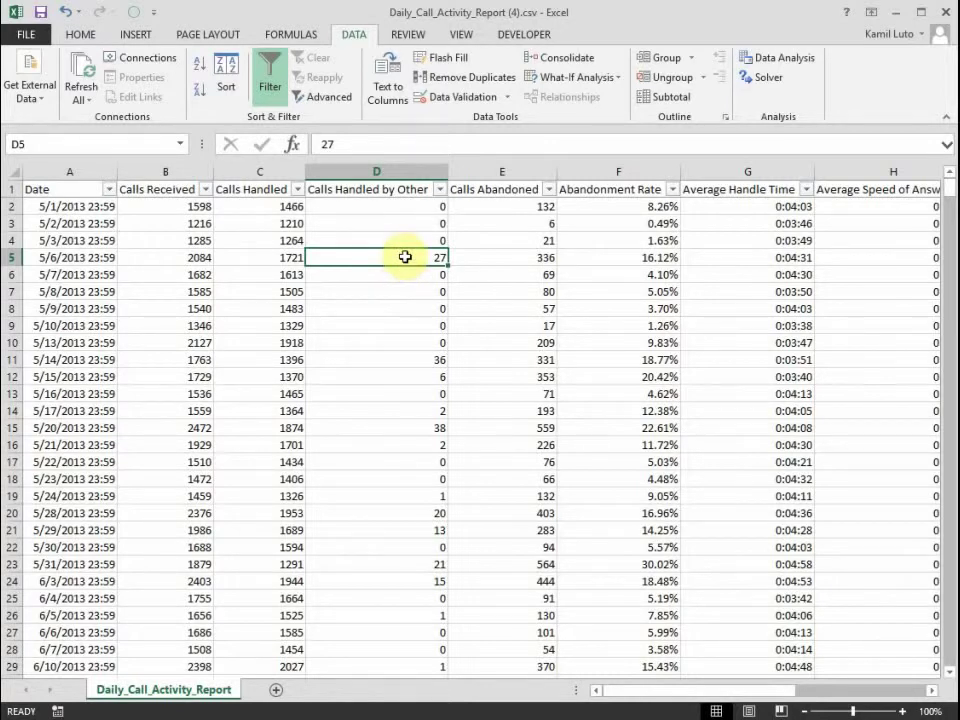
double_click(405, 257)
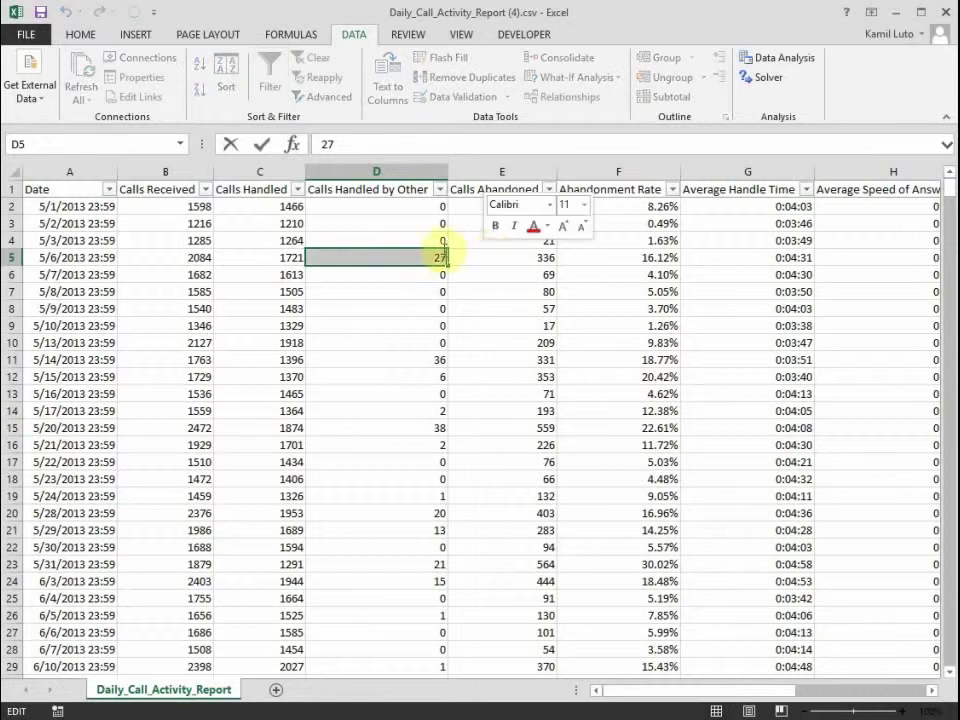
left_click(399, 308)
left_click(399, 260)
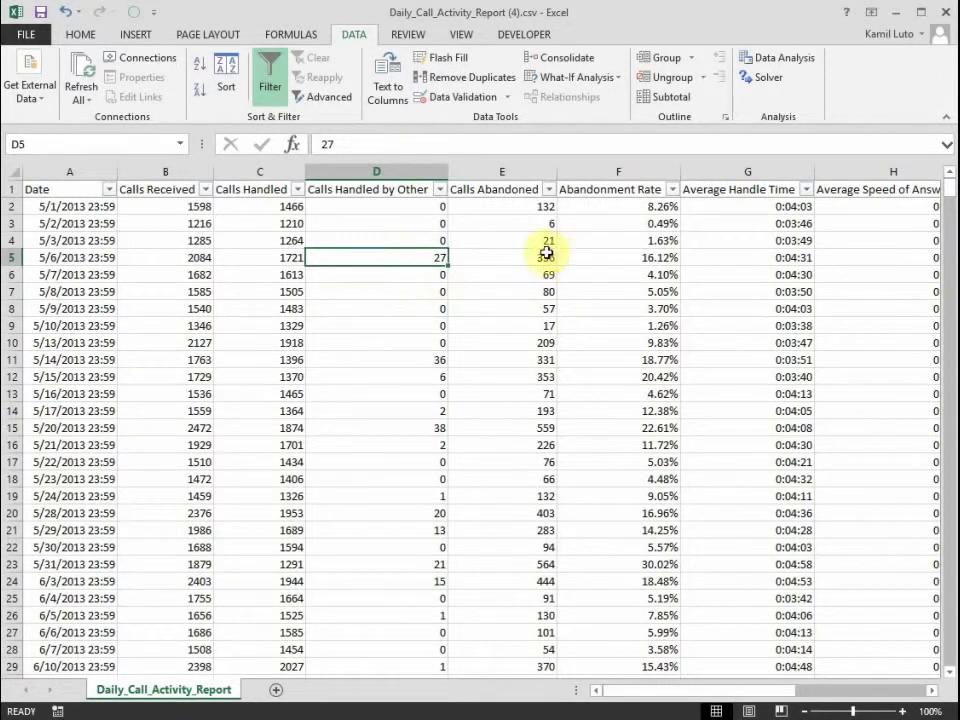
left_click(499, 188)
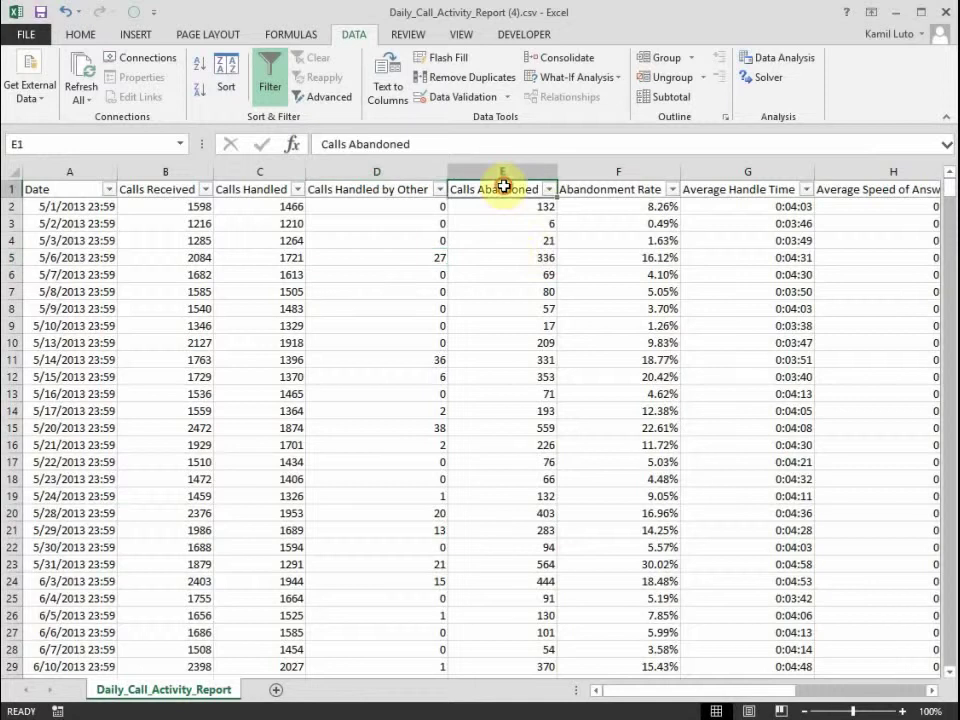
left_click(486, 259)
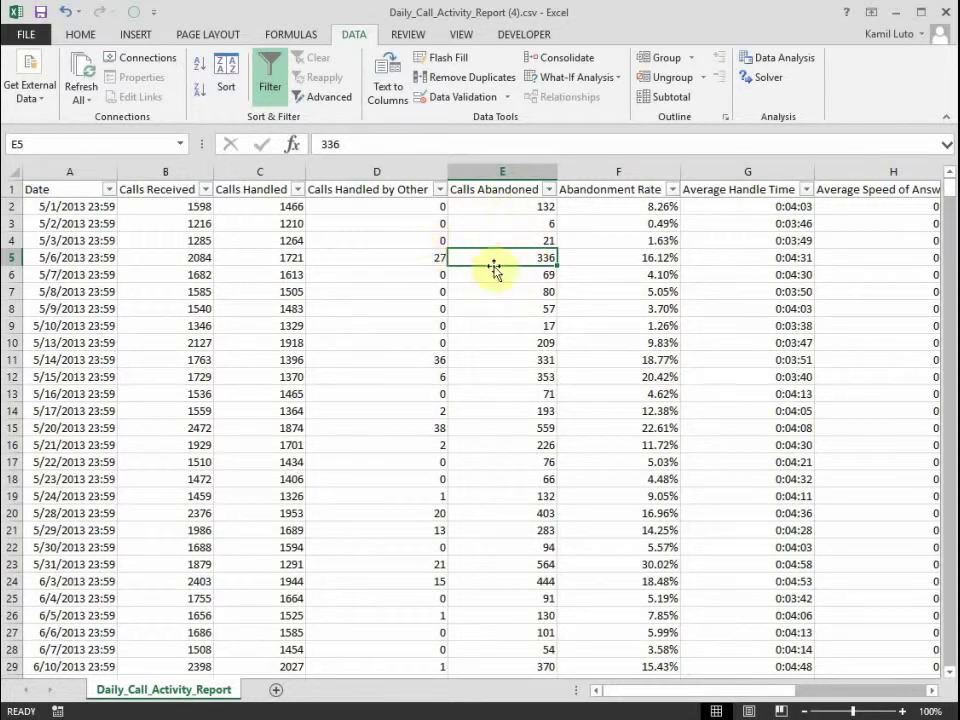
left_click(150, 259)
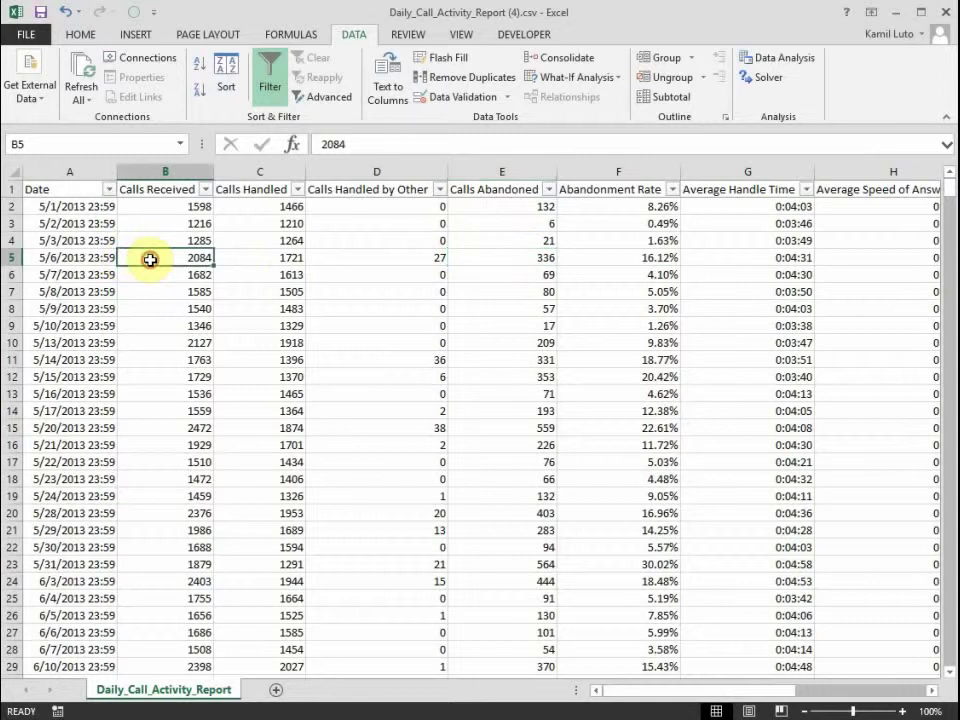
left_click(242, 253)
left_click_drag(309, 246, 388, 259)
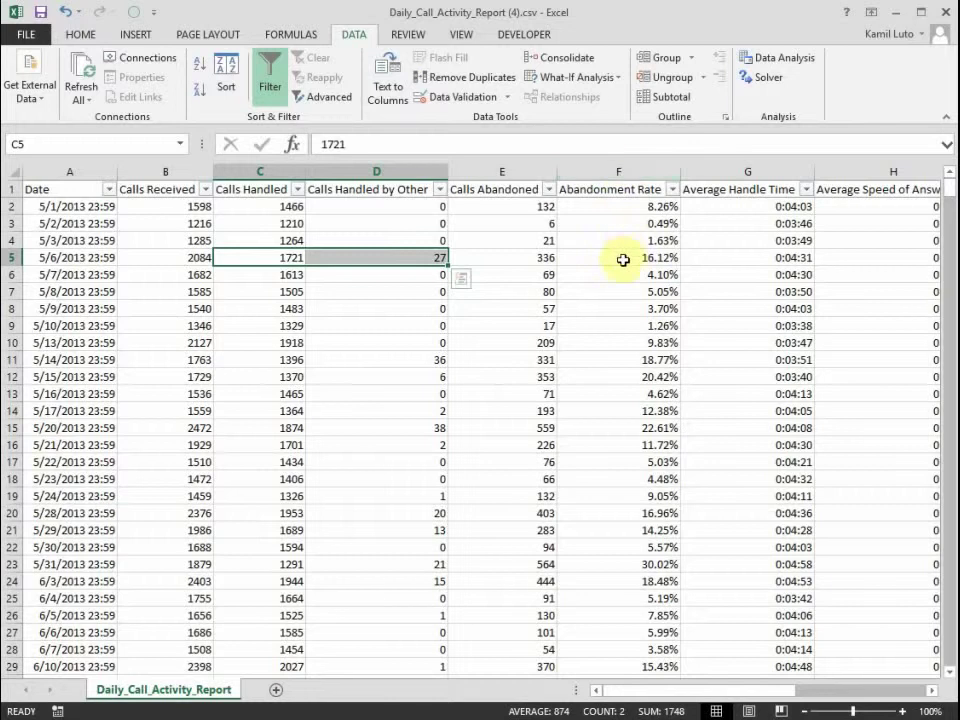
left_click(620, 260)
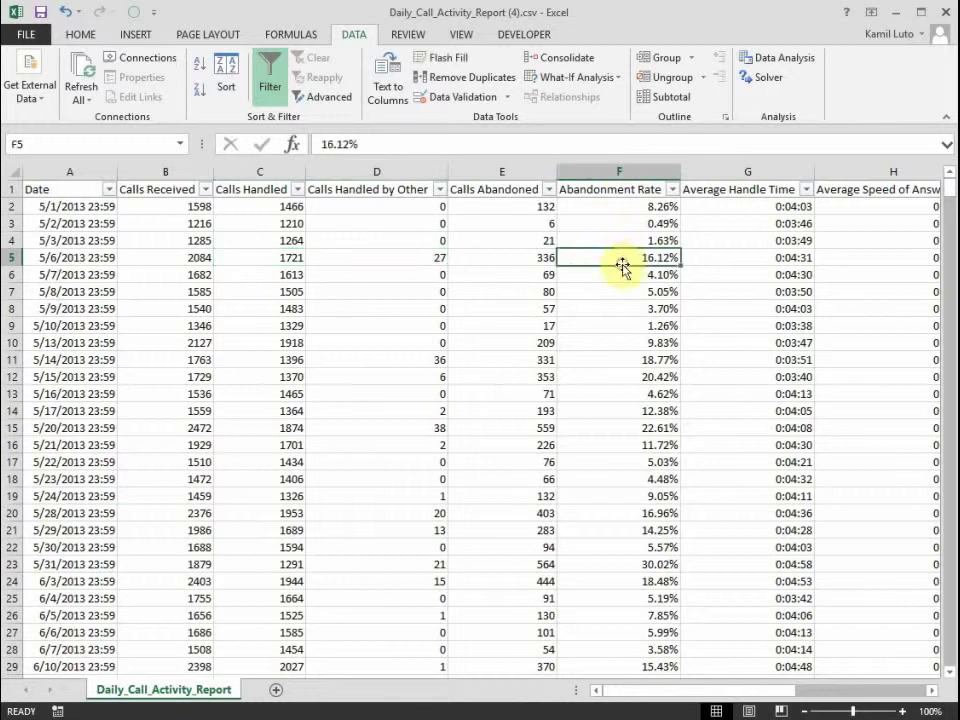
left_click(503, 257)
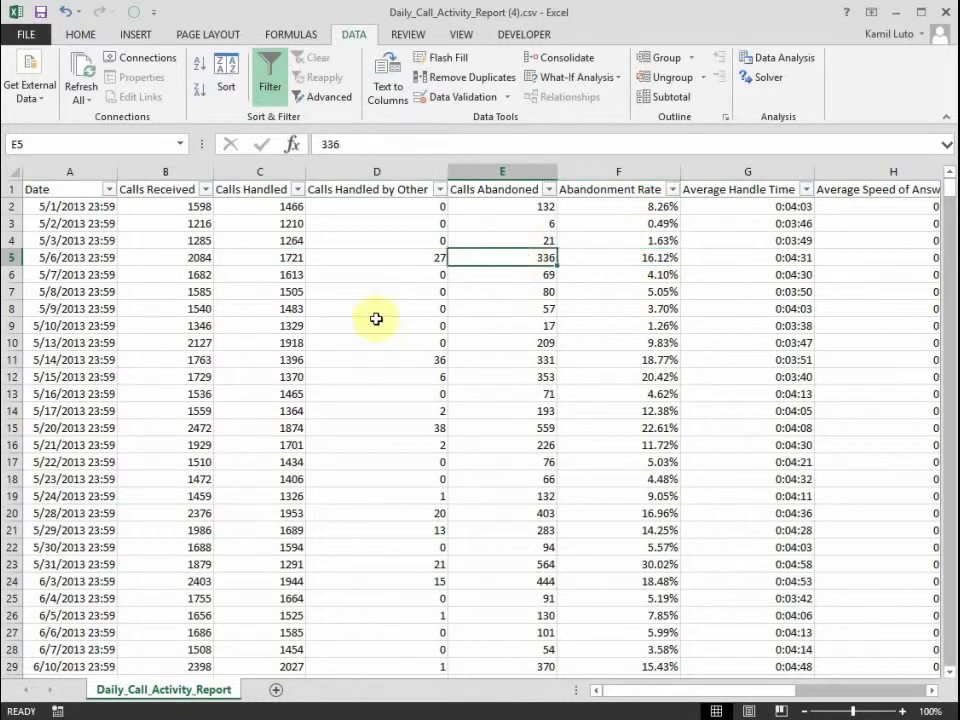
left_click(147, 261)
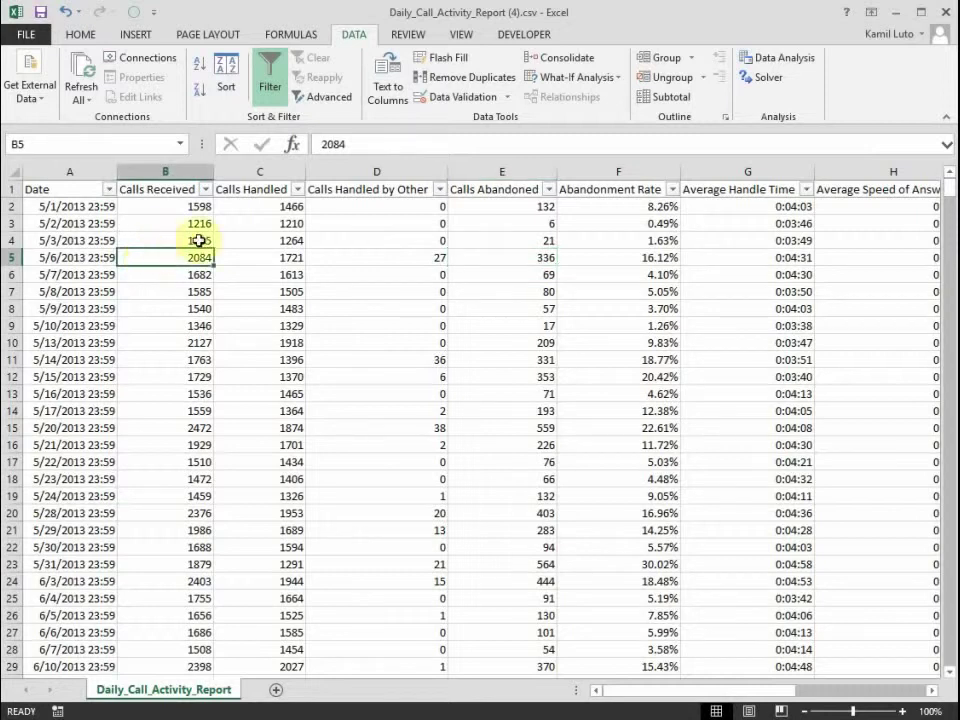
left_click(605, 259)
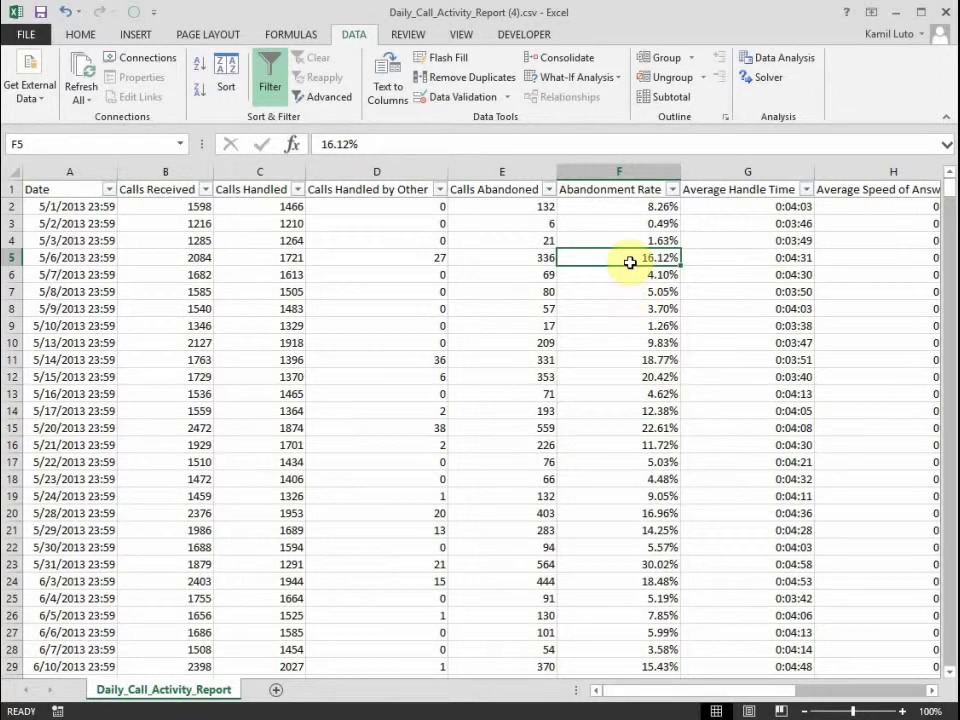
left_click(738, 259)
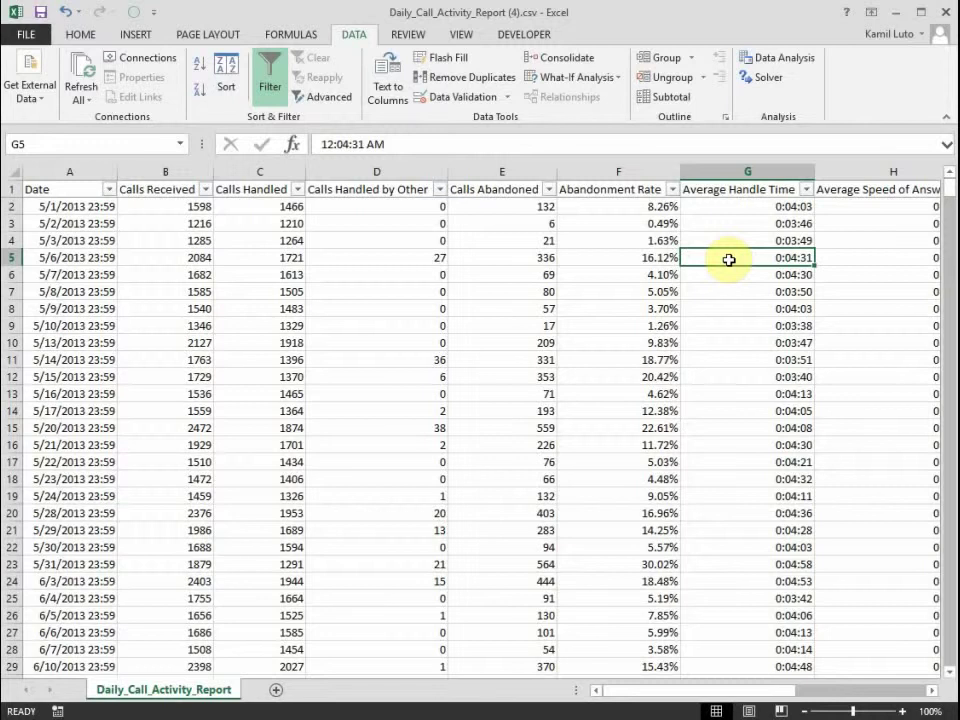
left_click(806, 190)
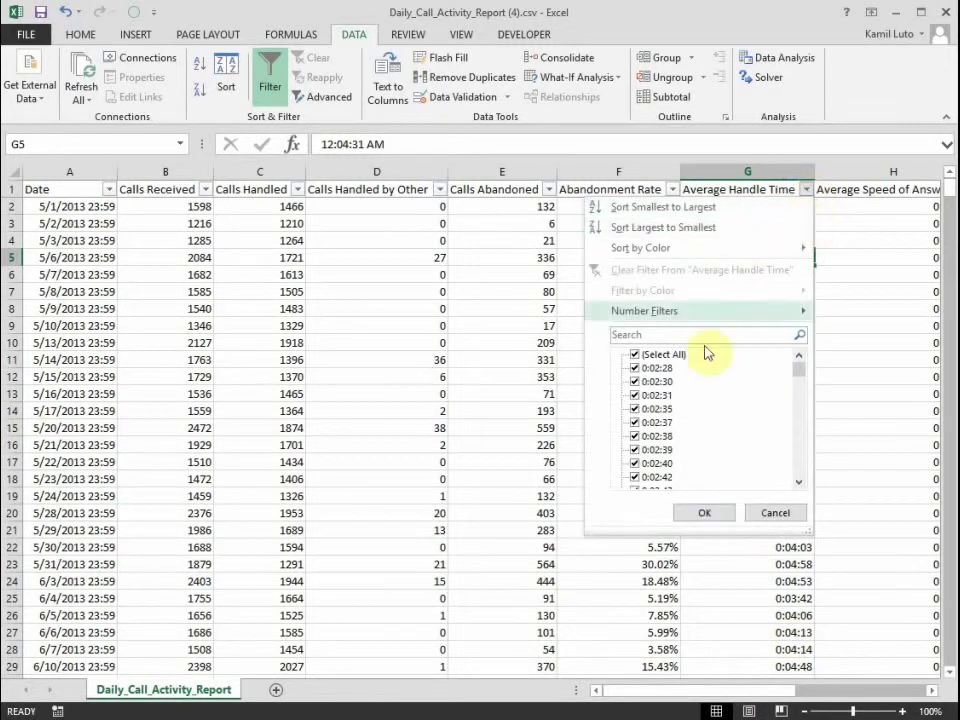
left_click_drag(797, 370, 787, 482)
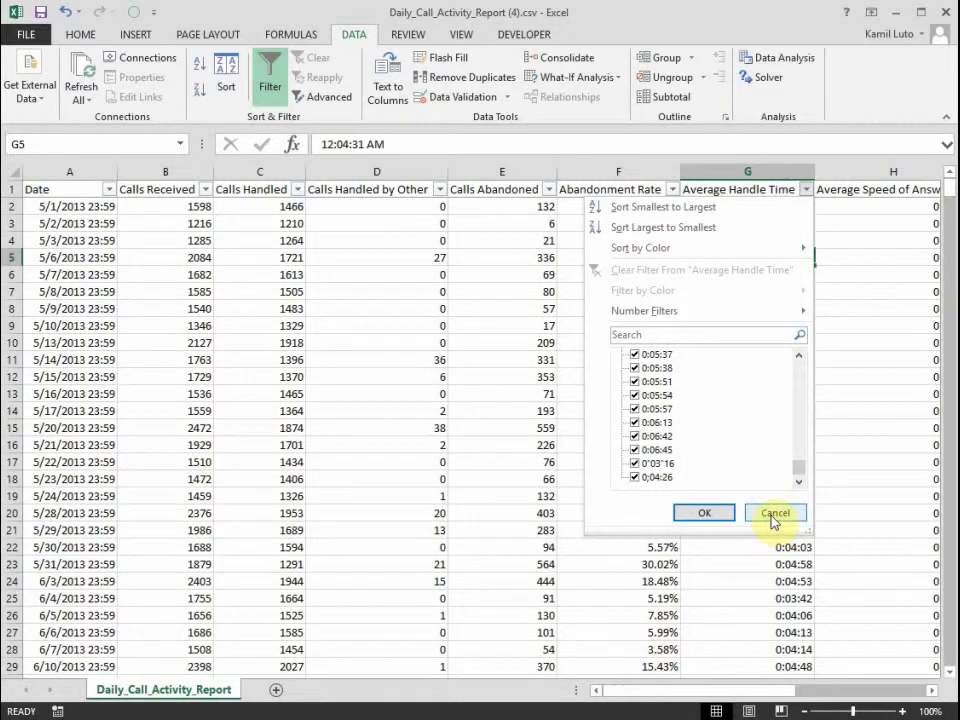
left_click(773, 518)
left_click(928, 691)
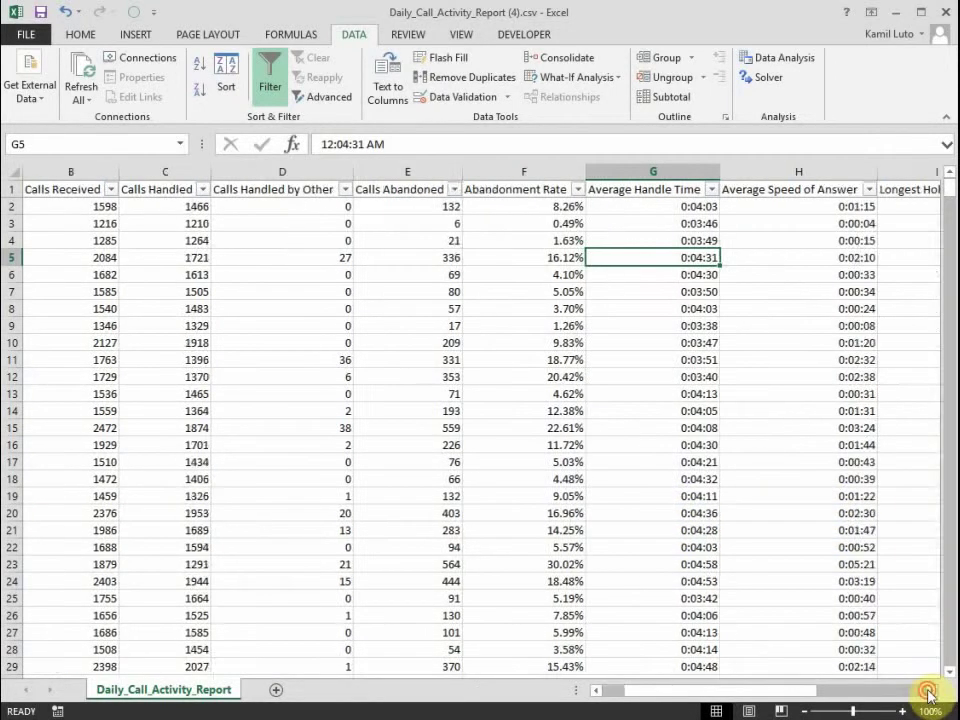
left_click(928, 691)
left_click(928, 691)
left_click(928, 691)
left_click(928, 691)
left_click(928, 691)
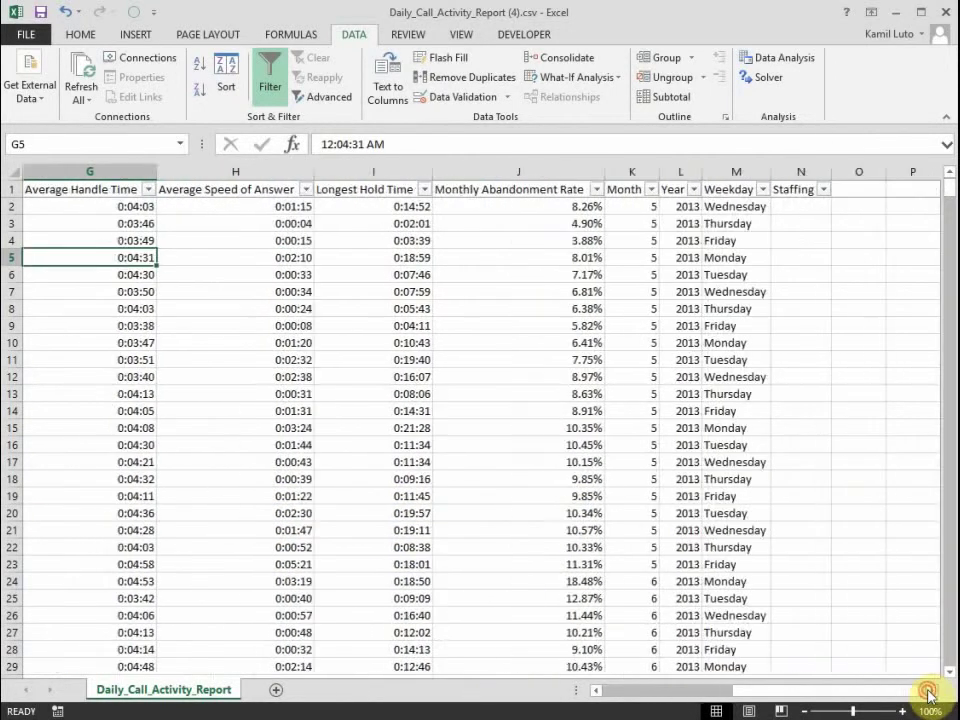
left_click(260, 258)
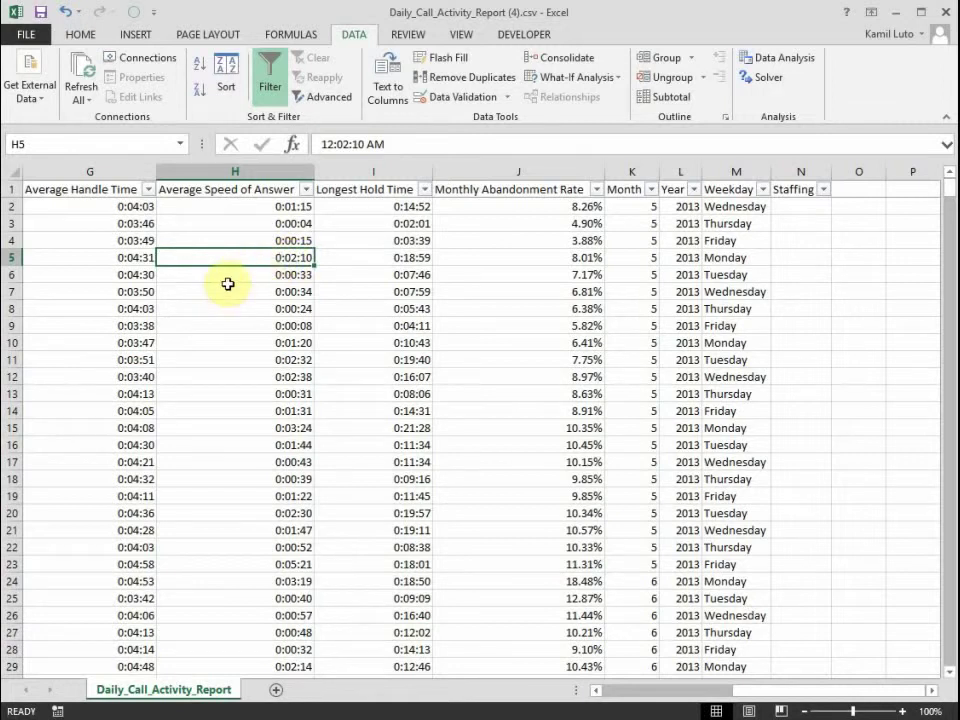
left_click_drag(229, 272, 204, 626)
left_click(219, 615)
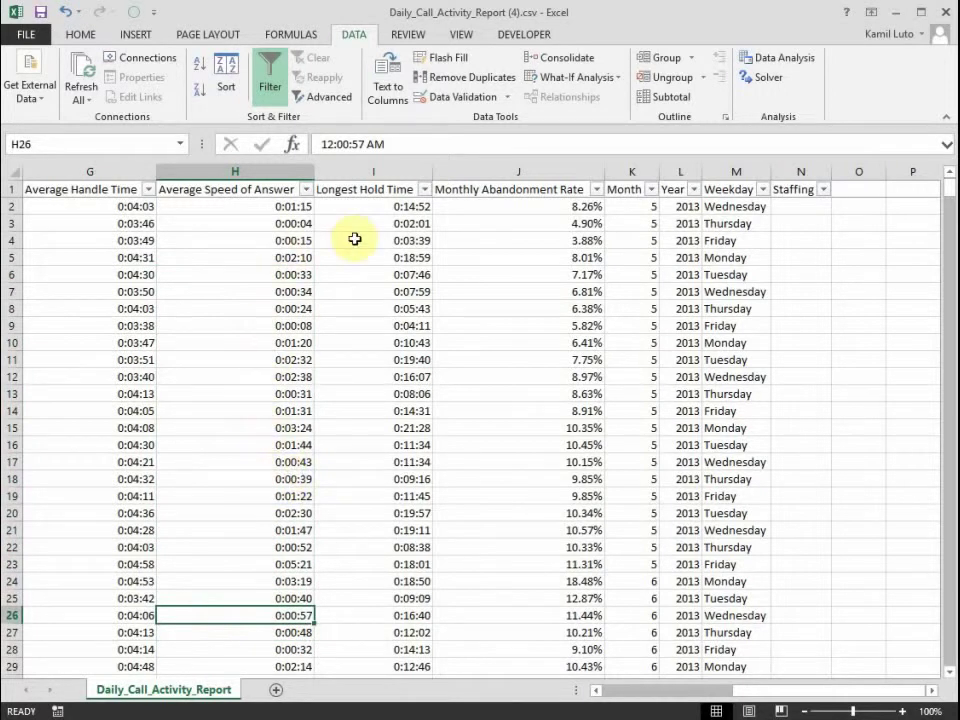
left_click(390, 186)
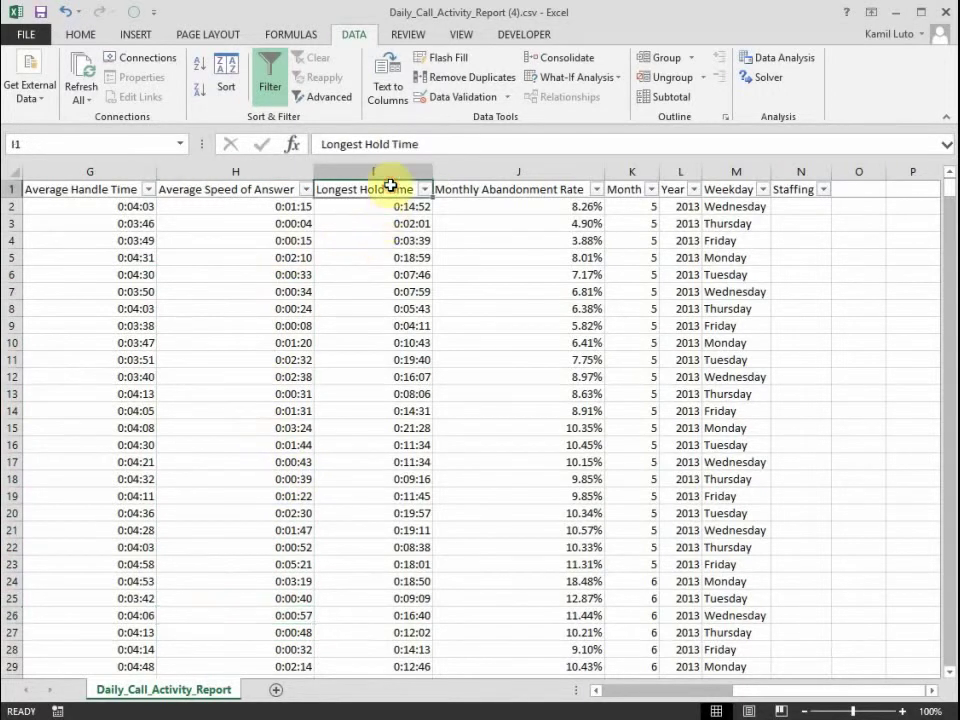
left_click(360, 261)
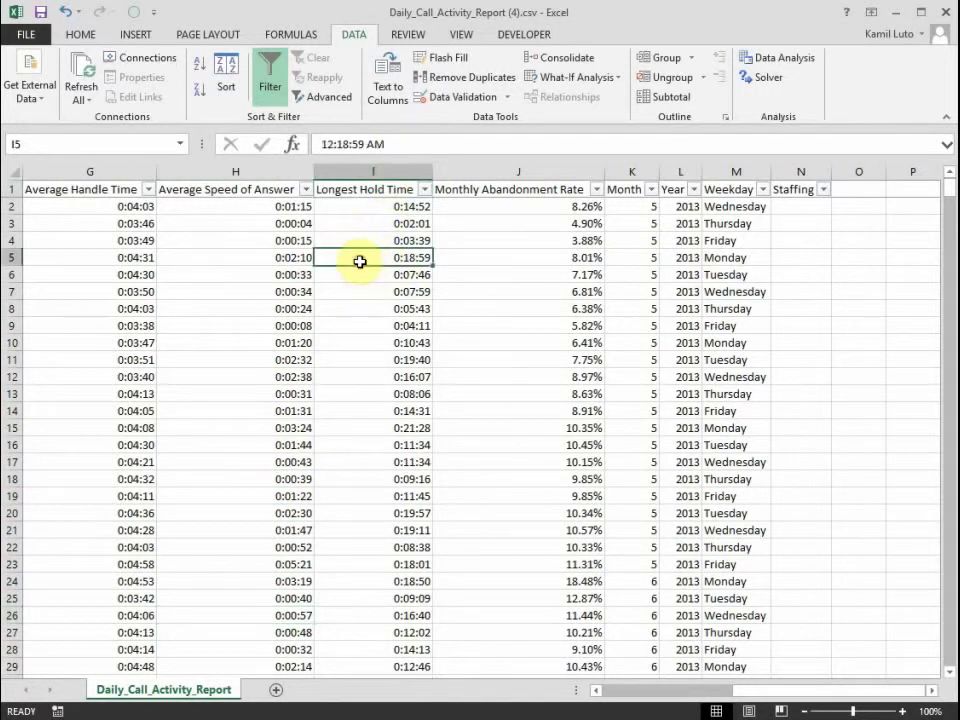
left_click(357, 394)
left_click(360, 378)
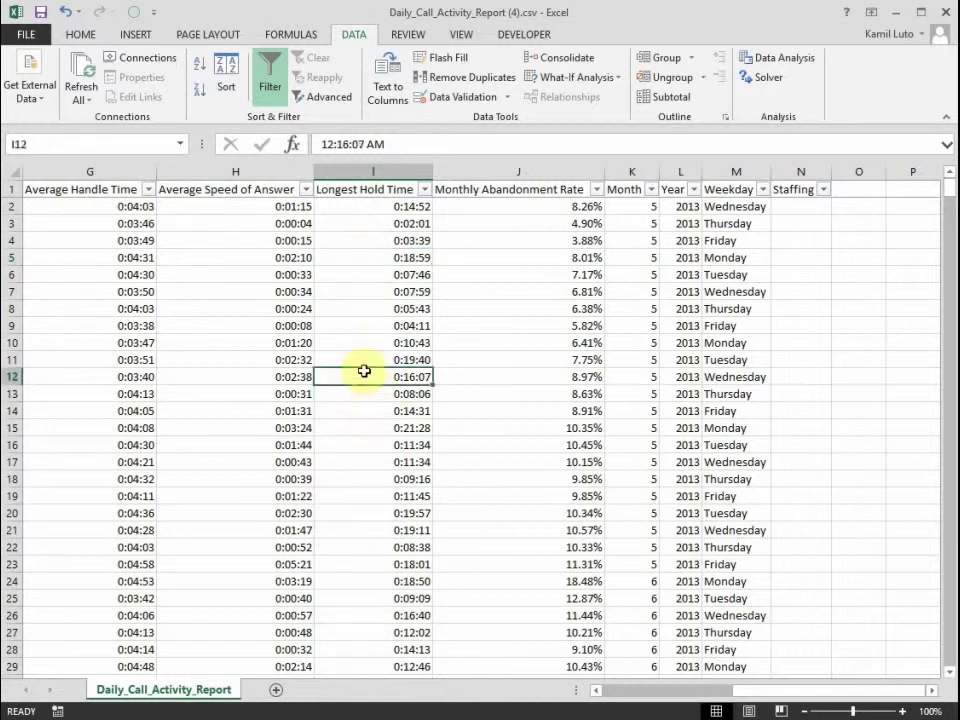
left_click(356, 428)
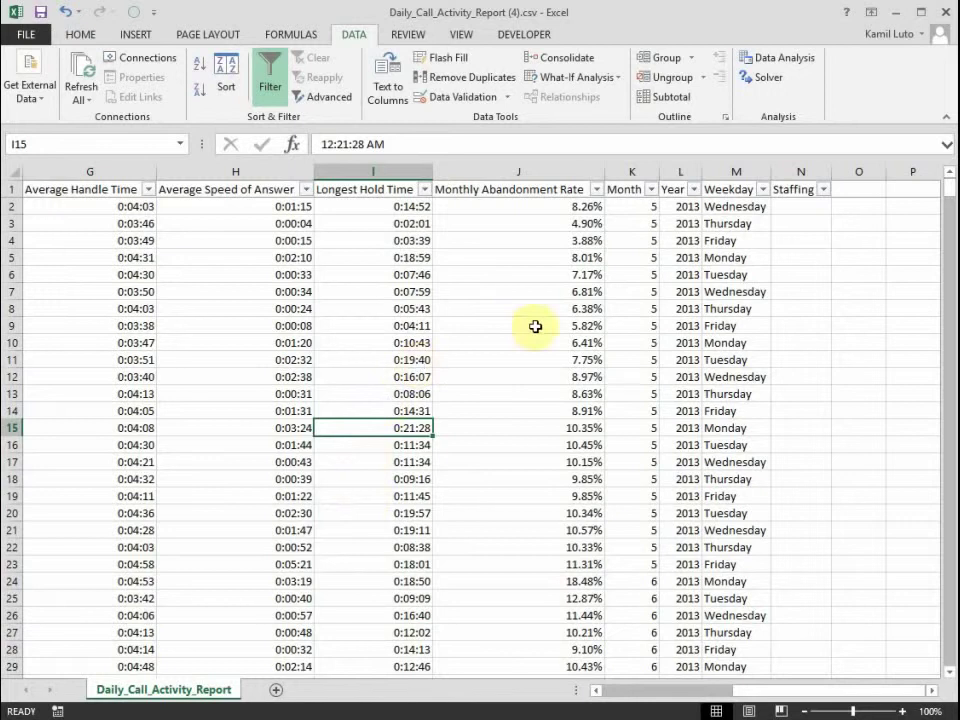
key("Right")
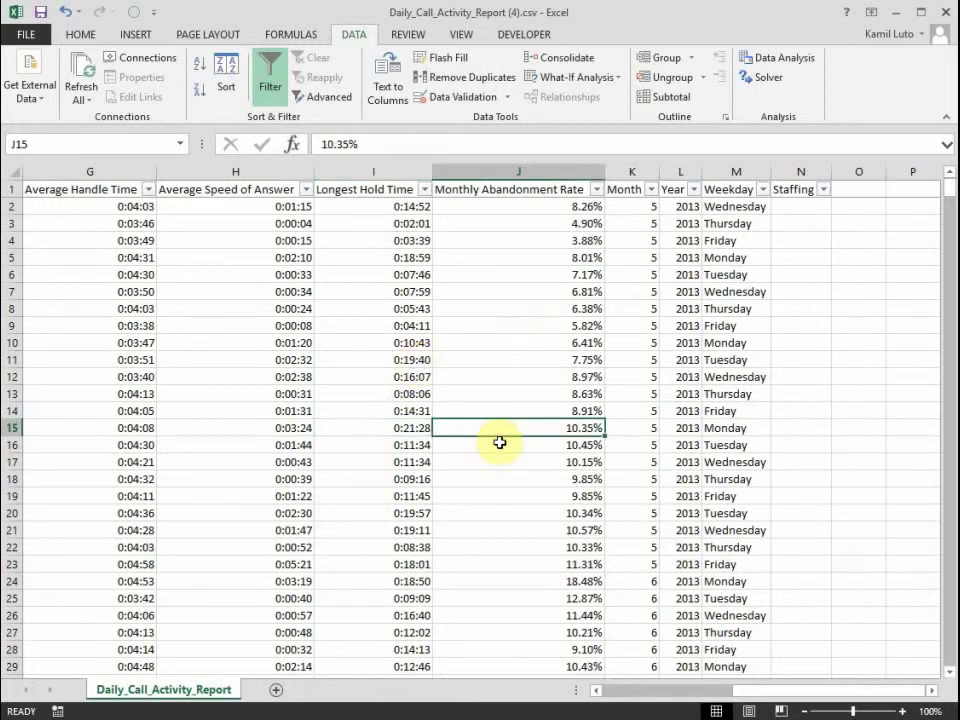
left_click(507, 404)
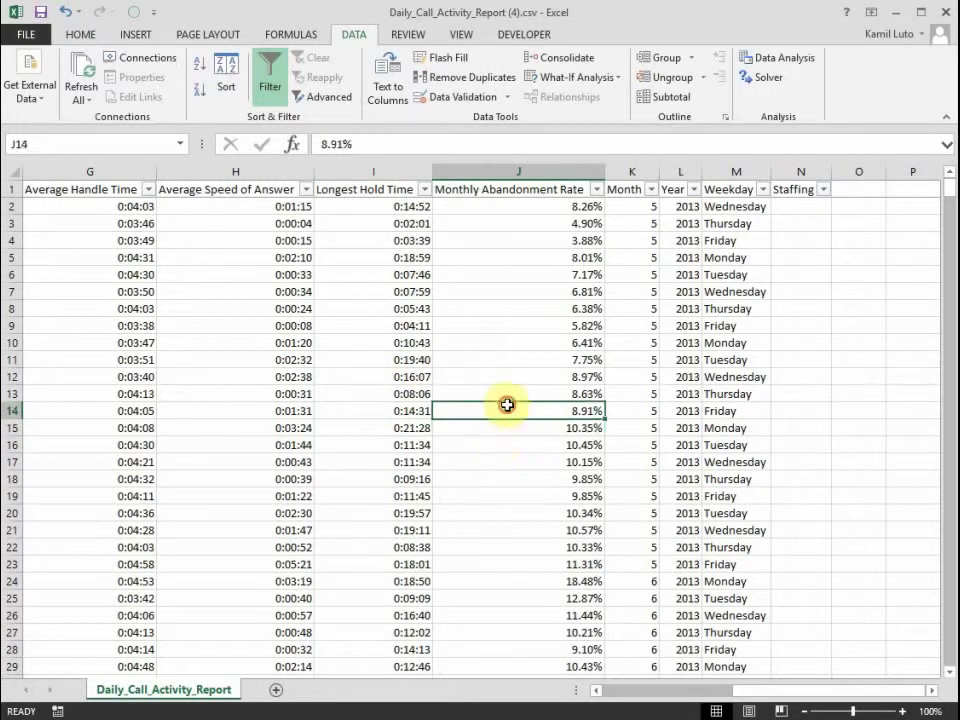
left_click_drag(782, 692, 742, 695)
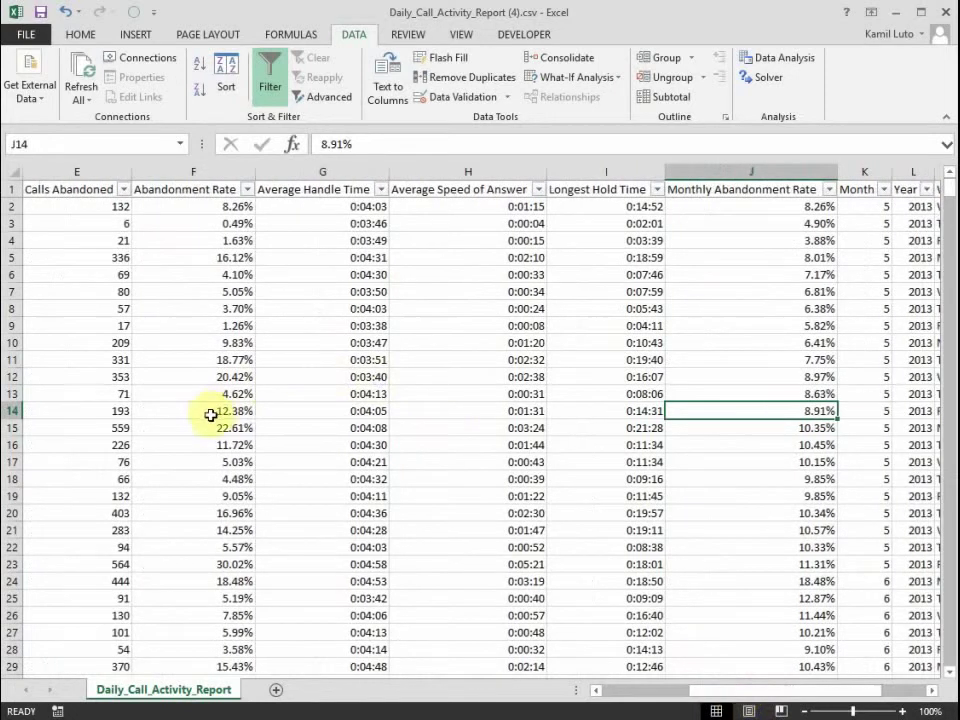
left_click(245, 411)
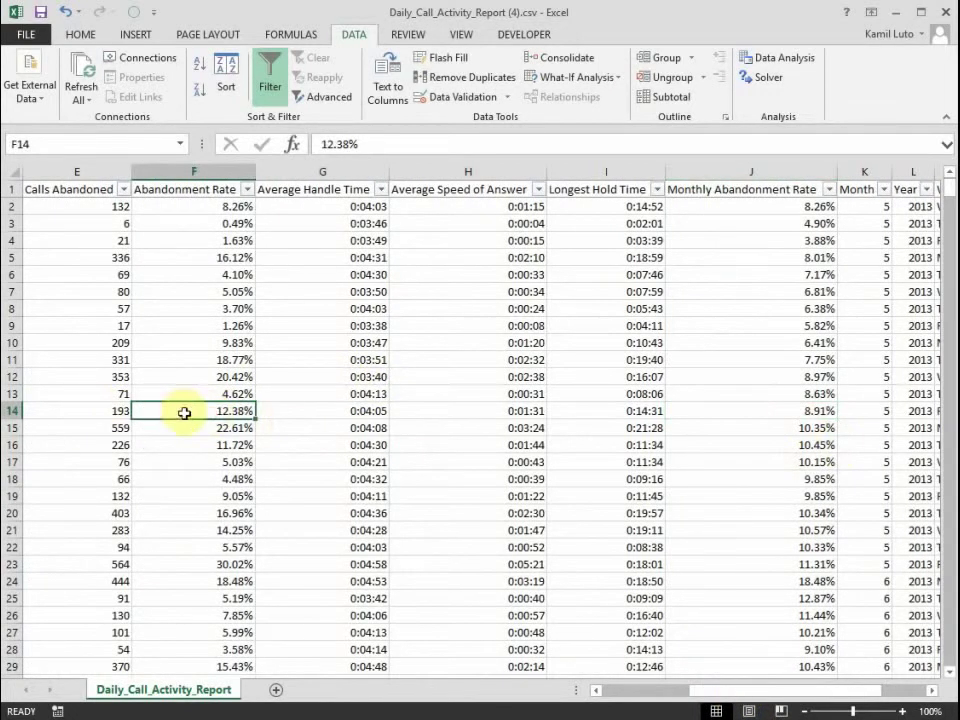
left_click(178, 170)
left_click(171, 382)
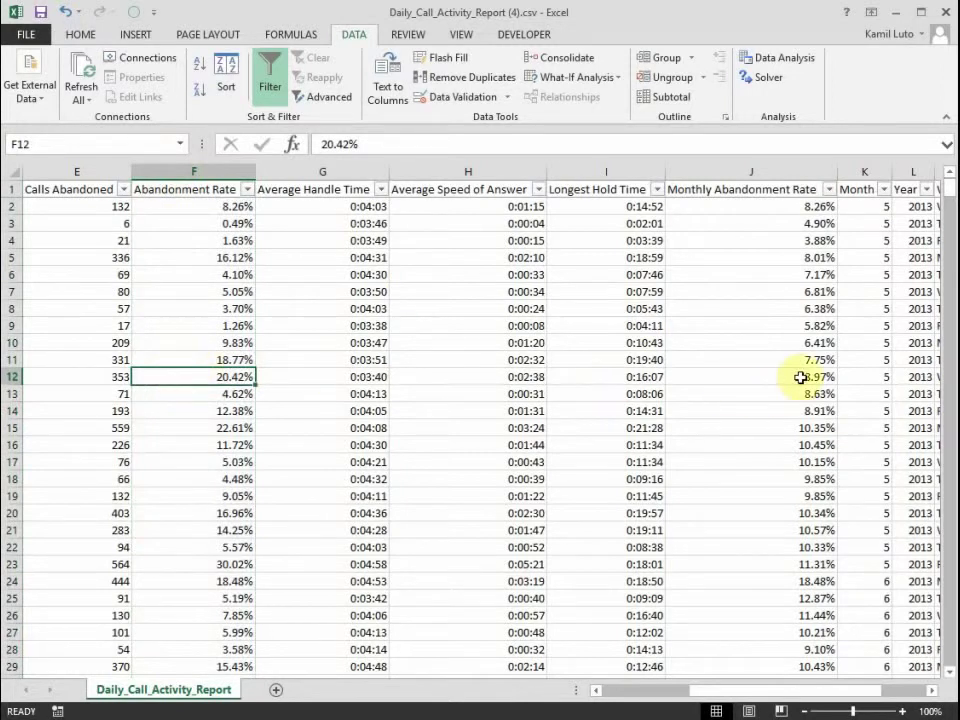
left_click(766, 377)
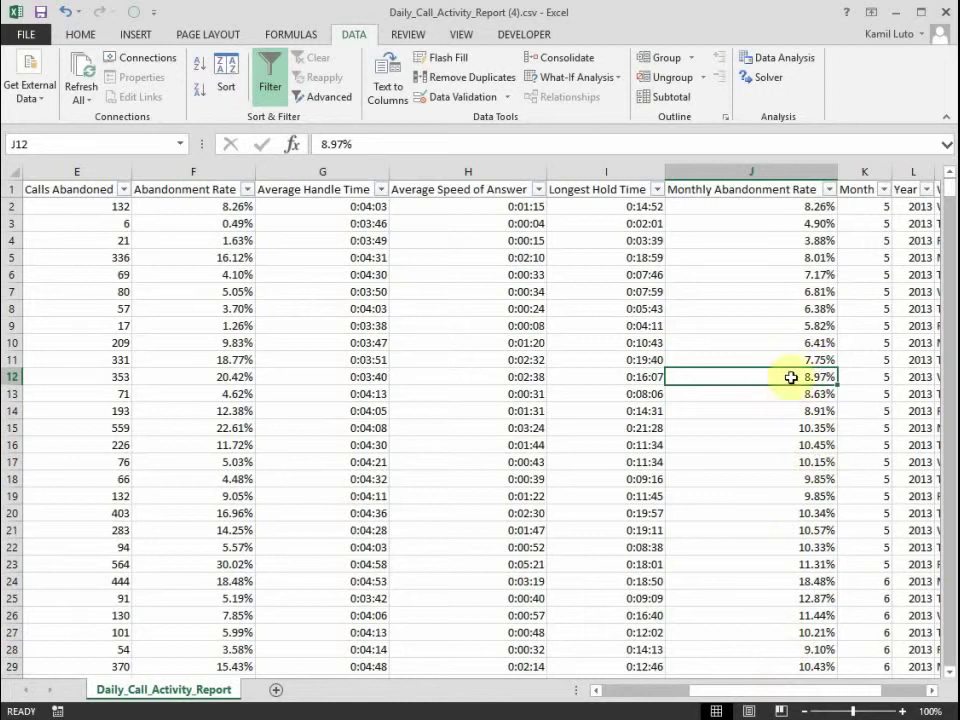
left_click_drag(803, 692, 864, 692)
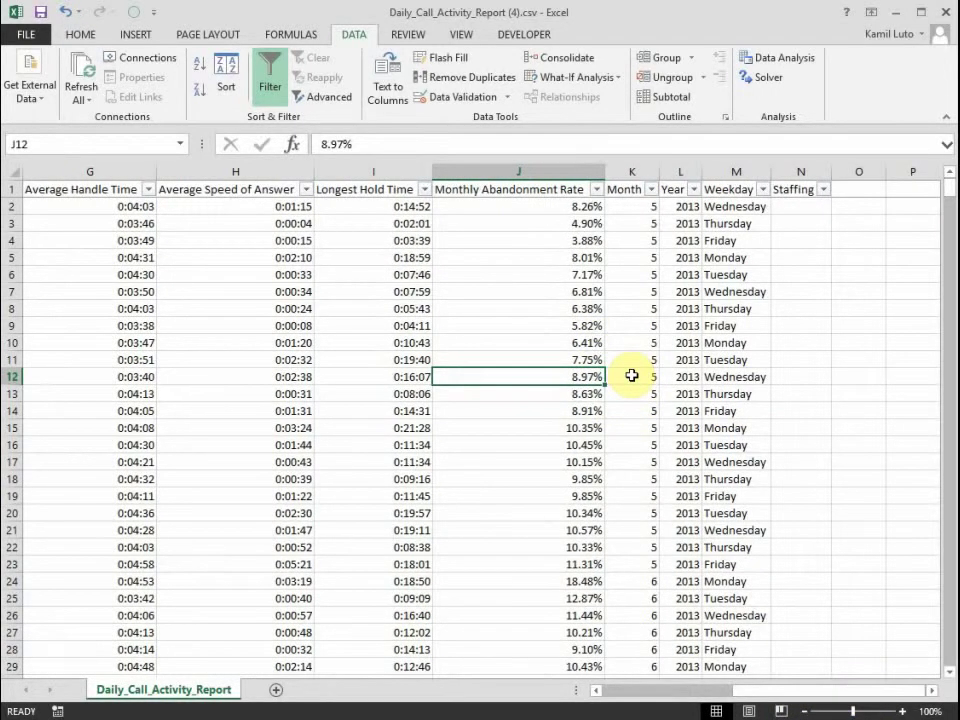
left_click_drag(632, 375, 735, 372)
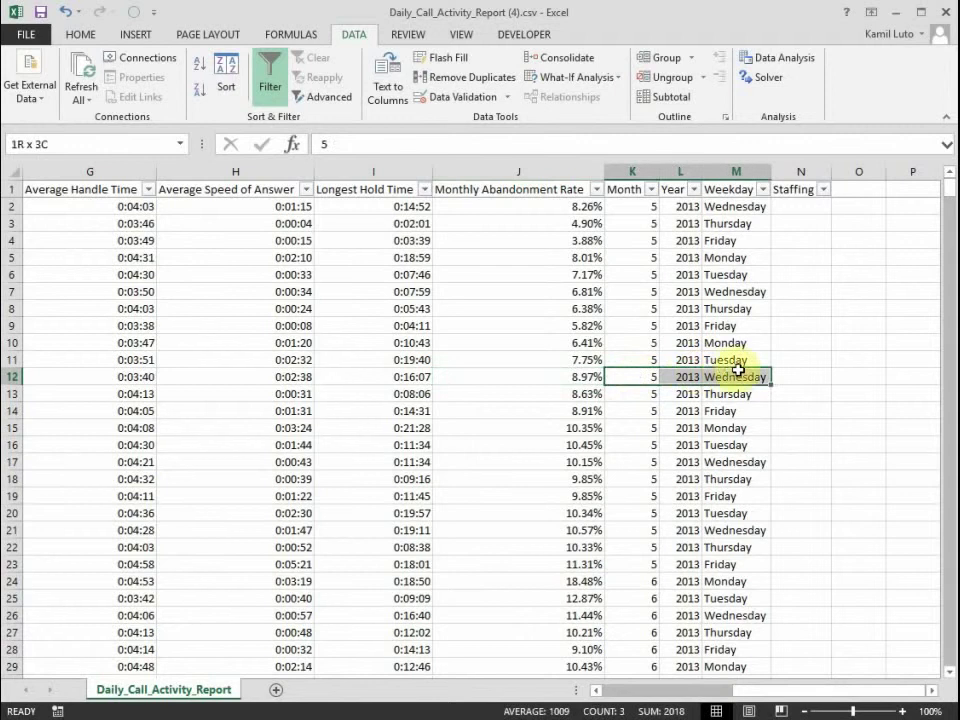
left_click(626, 376)
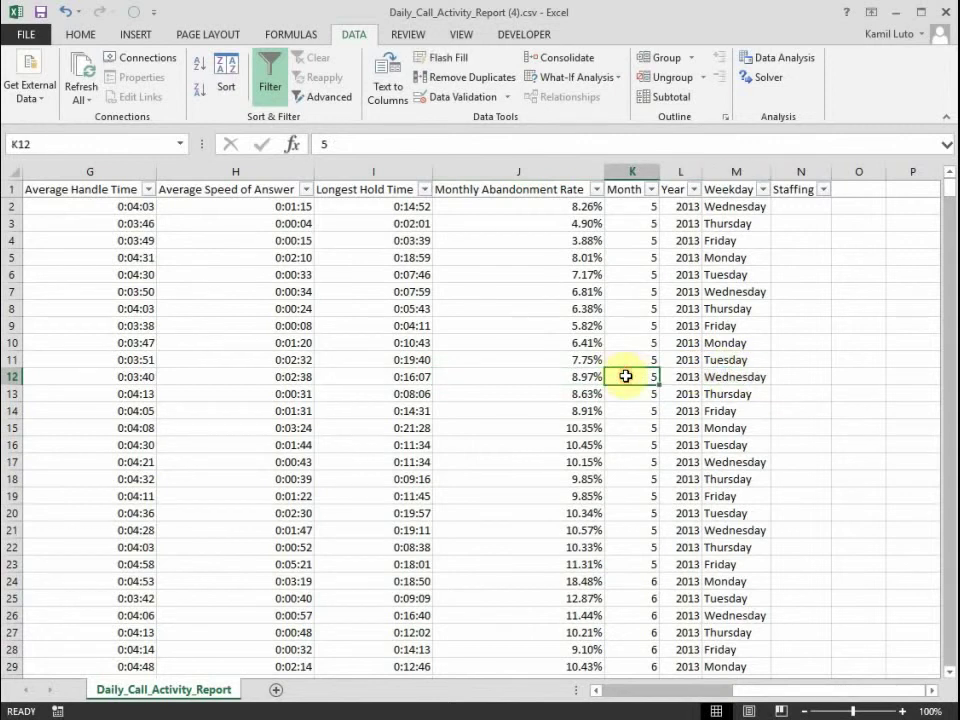
left_click(680, 379)
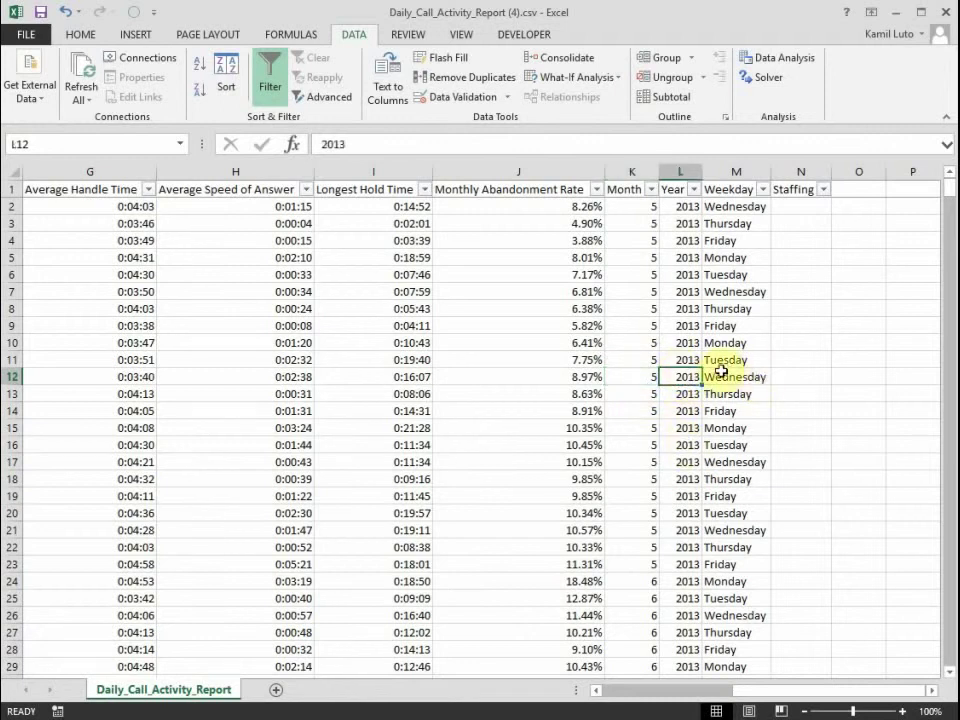
left_click(721, 373)
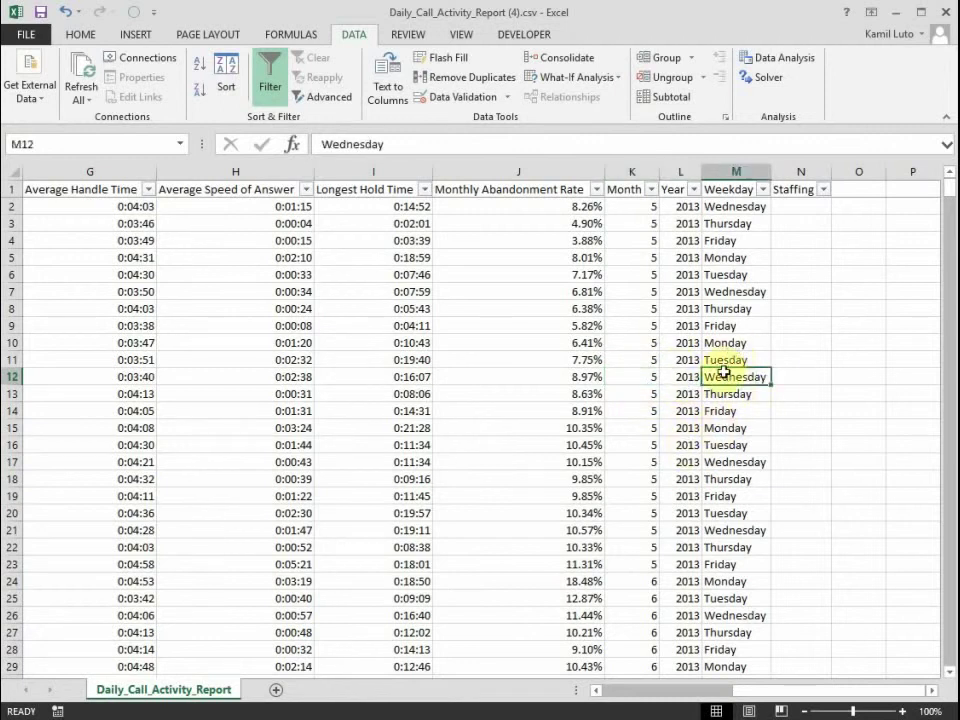
left_click(794, 374)
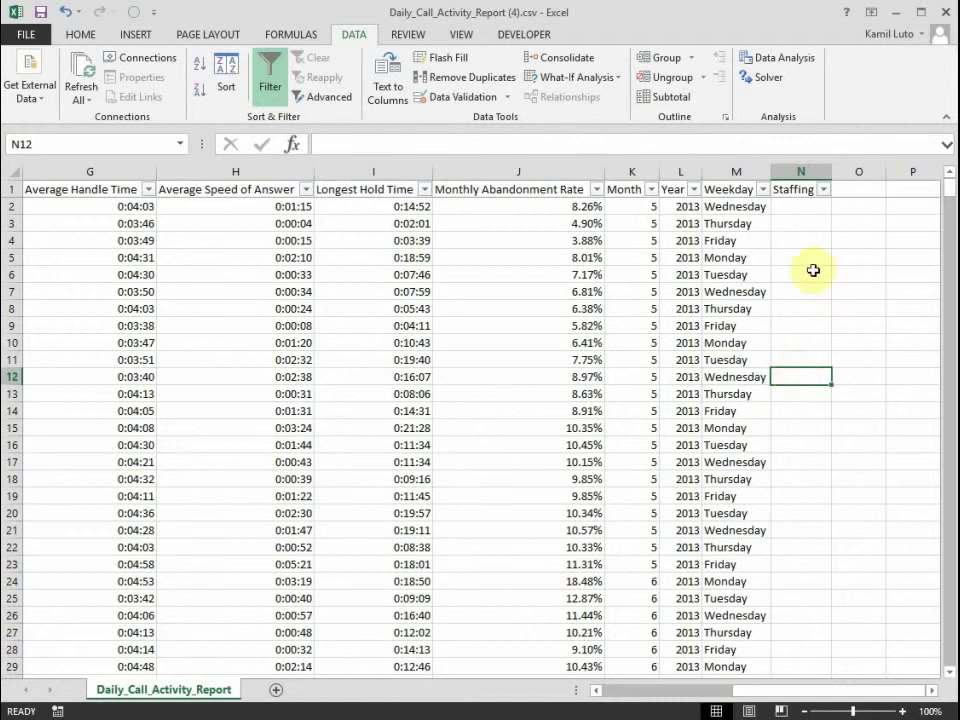
left_click_drag(952, 190, 930, 168)
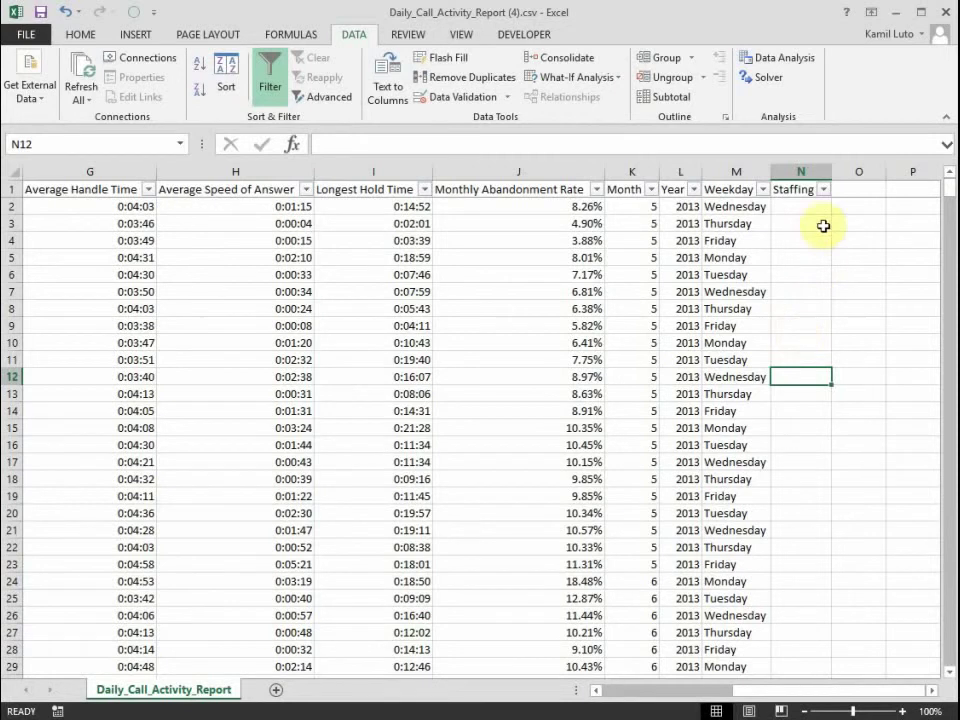
left_click(823, 189)
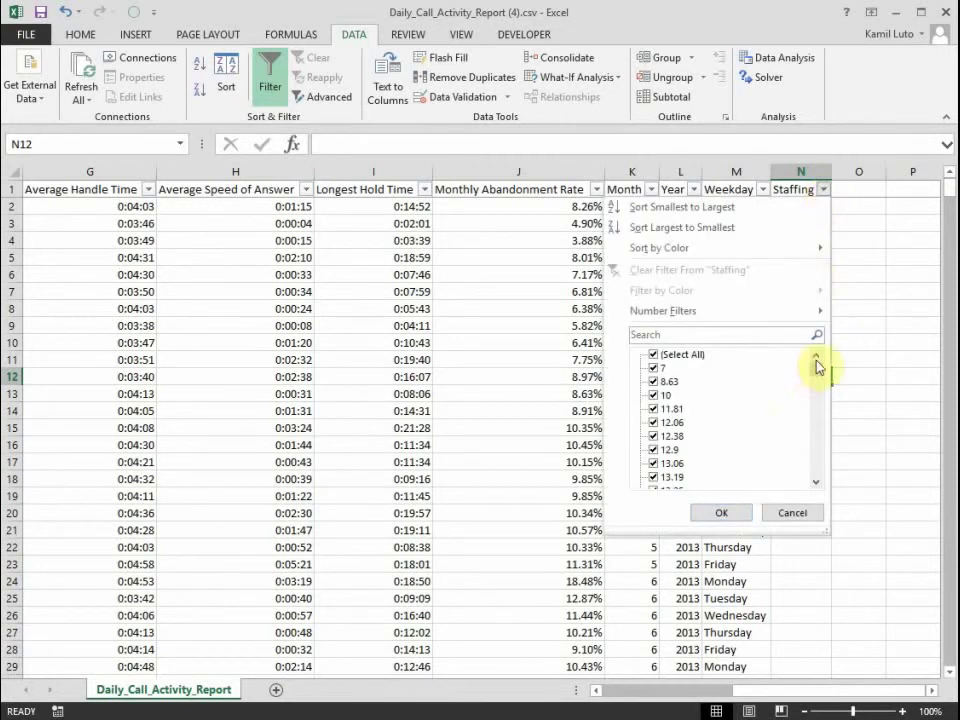
left_click_drag(815, 375, 816, 336)
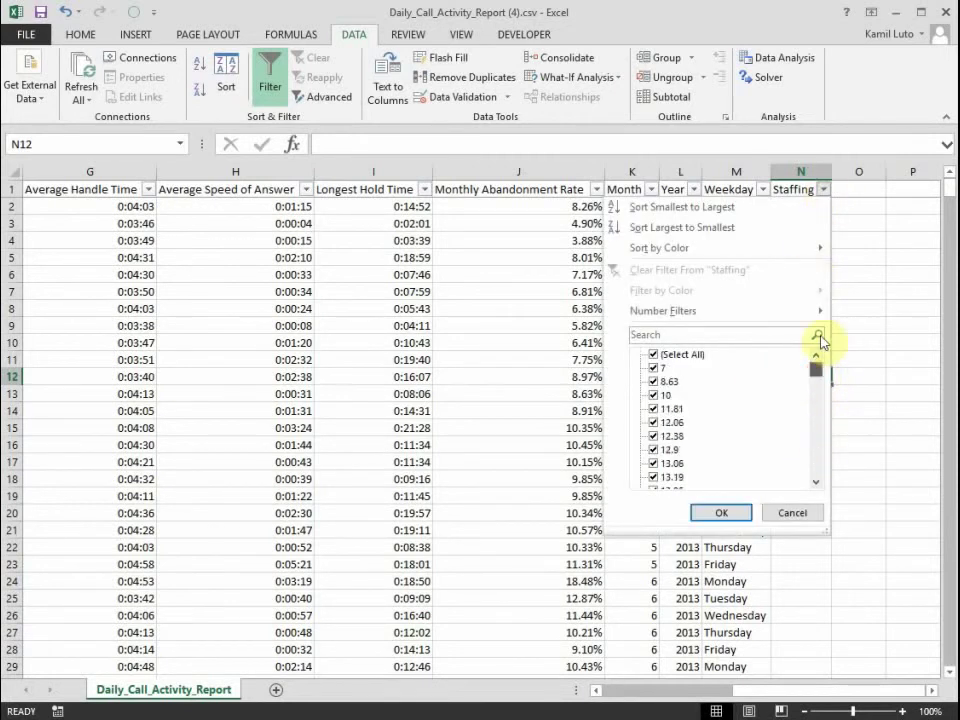
left_click(791, 513)
left_click_drag(952, 192, 951, 228)
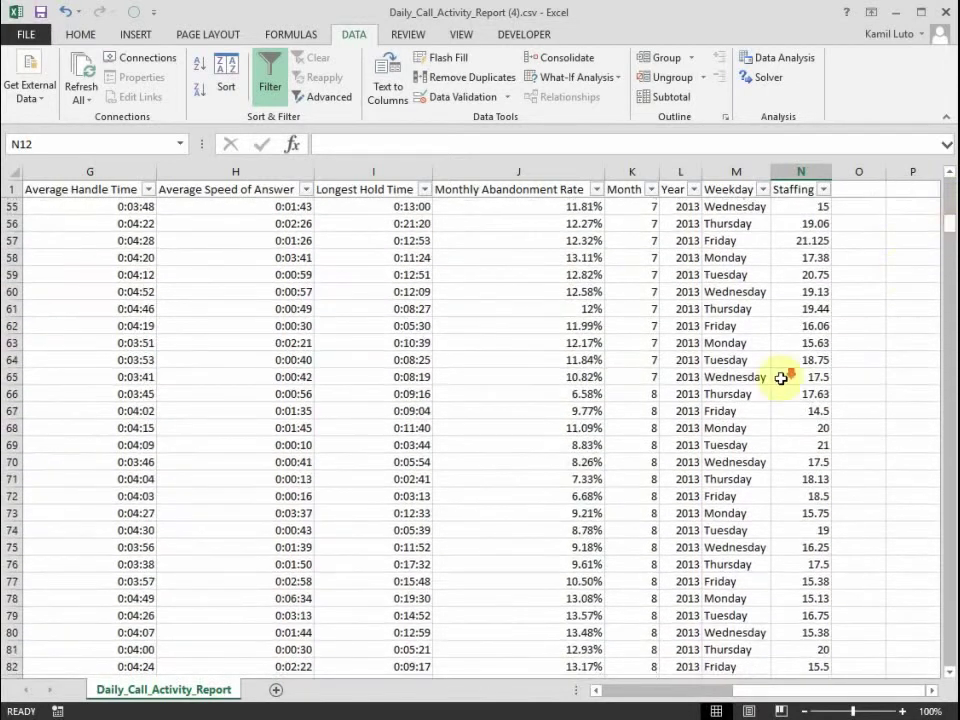
scroll(782, 376, "down", 8)
scroll(782, 377, "up", 4)
scroll(793, 418, "up", 12)
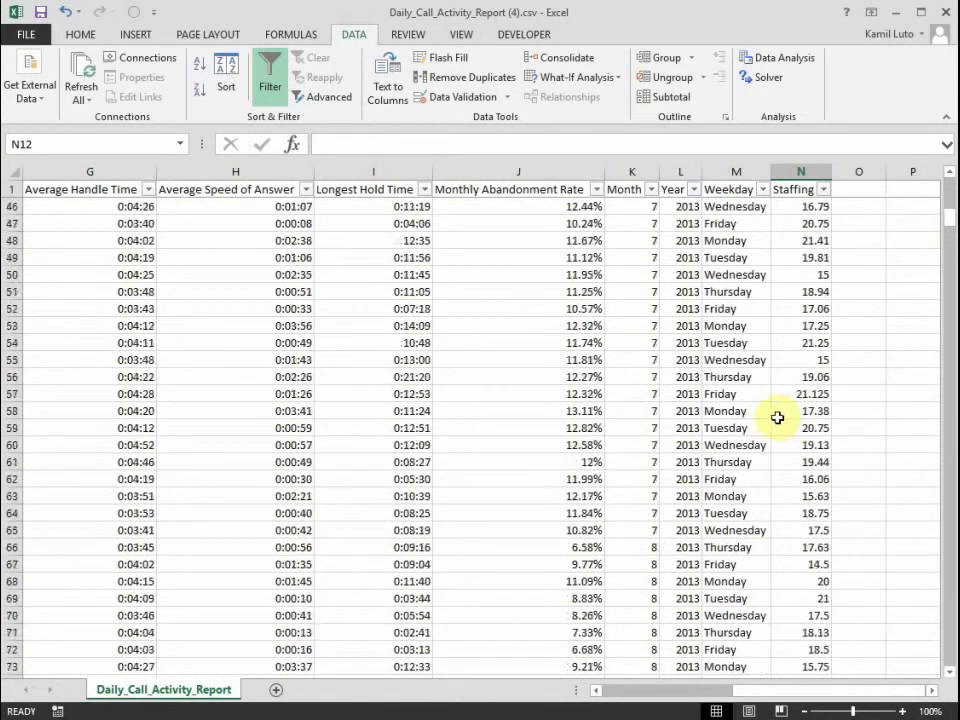
left_click_drag(750, 692, 562, 700)
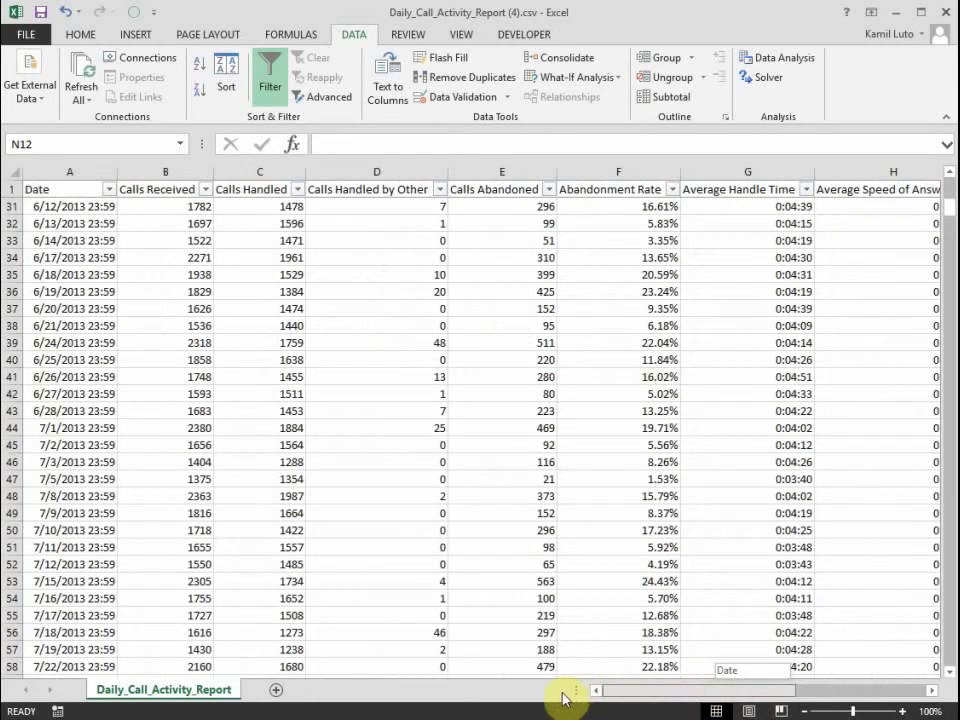
left_click_drag(562, 700, 561, 690)
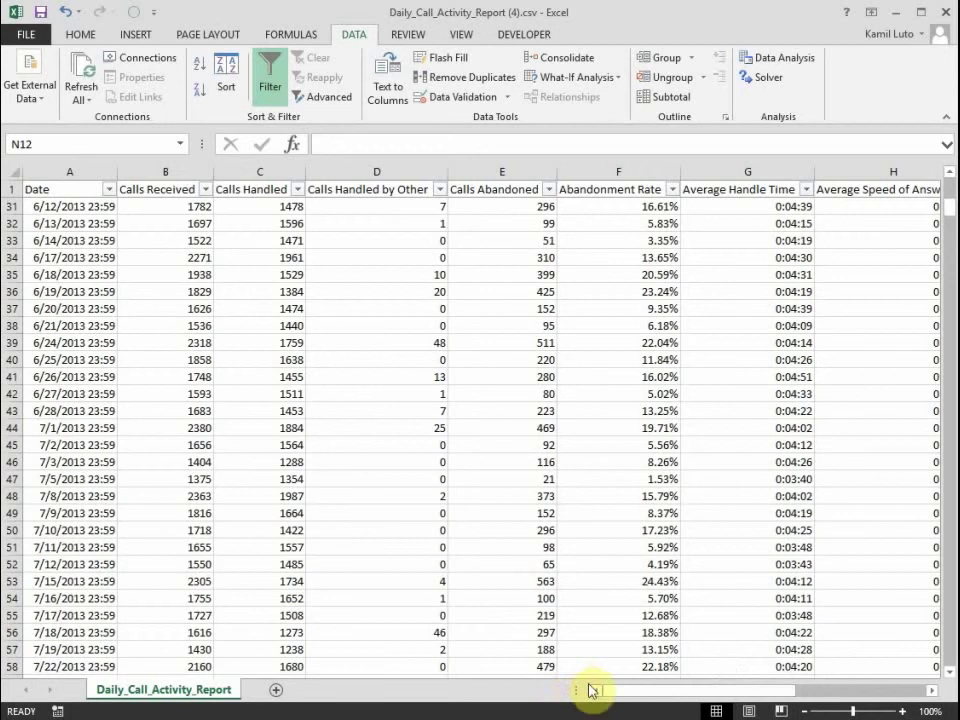